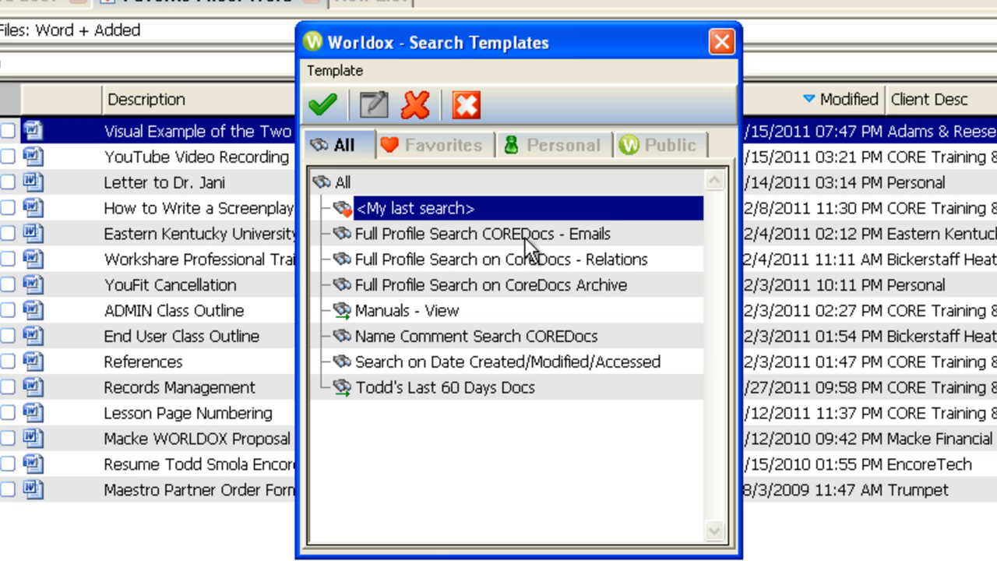
# Search with the Full Profile Search on CoreDocs - Relations template for Doc ID *.wdl and your own author code.
pyautogui.doubleClick(526, 260)
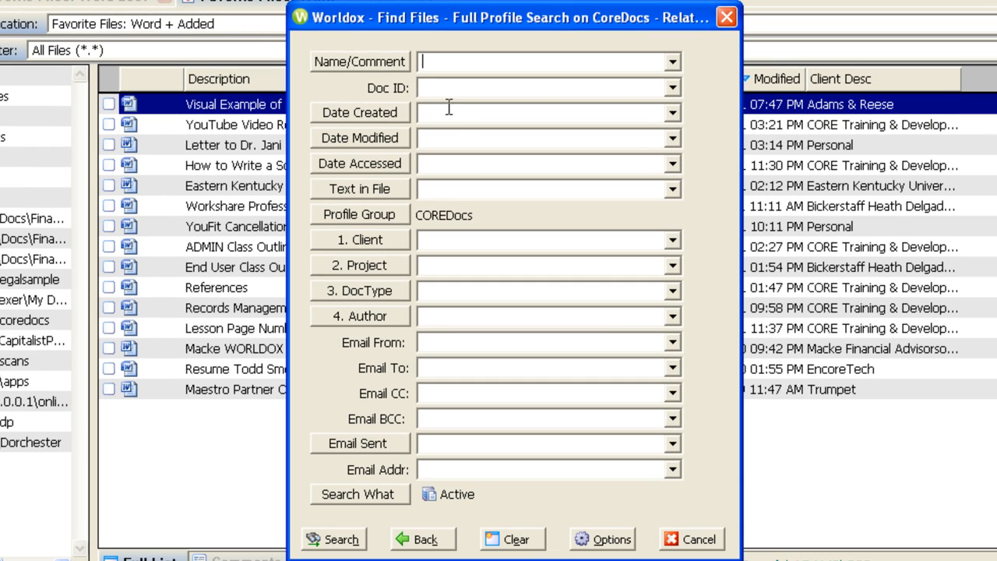
pyautogui.click(434, 104)
pyautogui.write('*.wdl')
pyautogui.click(447, 315)
pyautogui.write('TSMOLA')
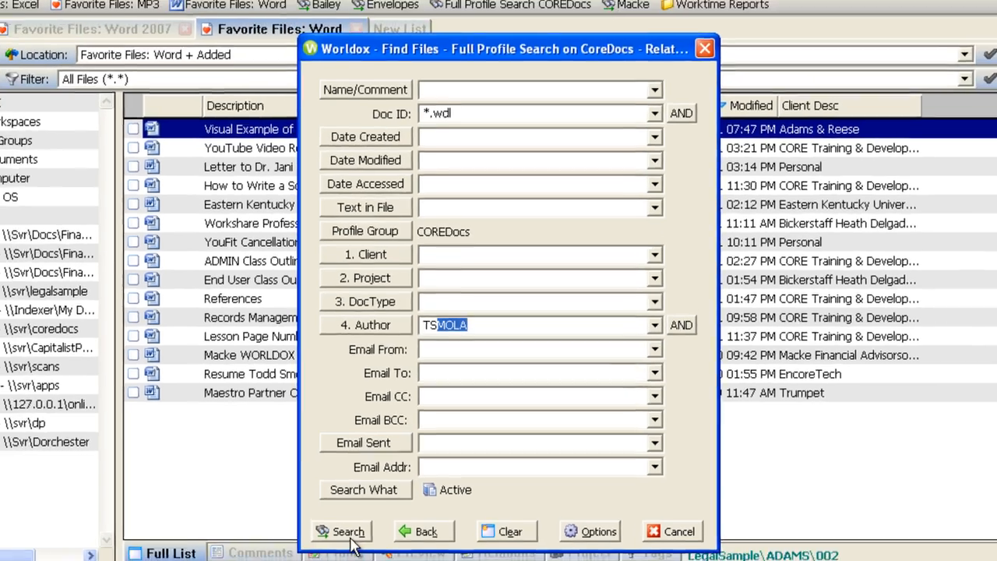
pyautogui.click(334, 539)
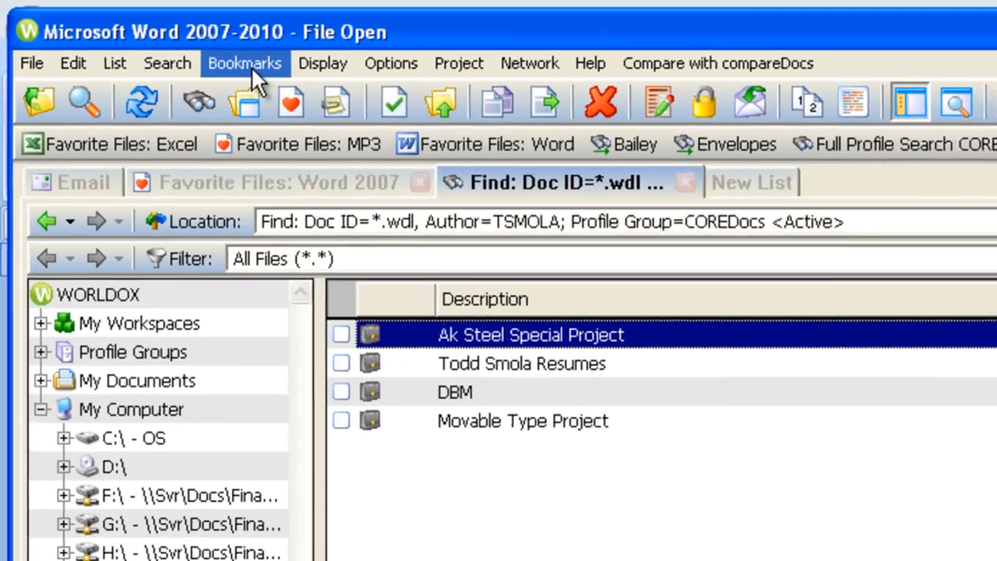
# Bookmark the current search list as "My Projects", pinned and saved for Only Me, and run the saved bookmark.
pyautogui.click(251, 66)
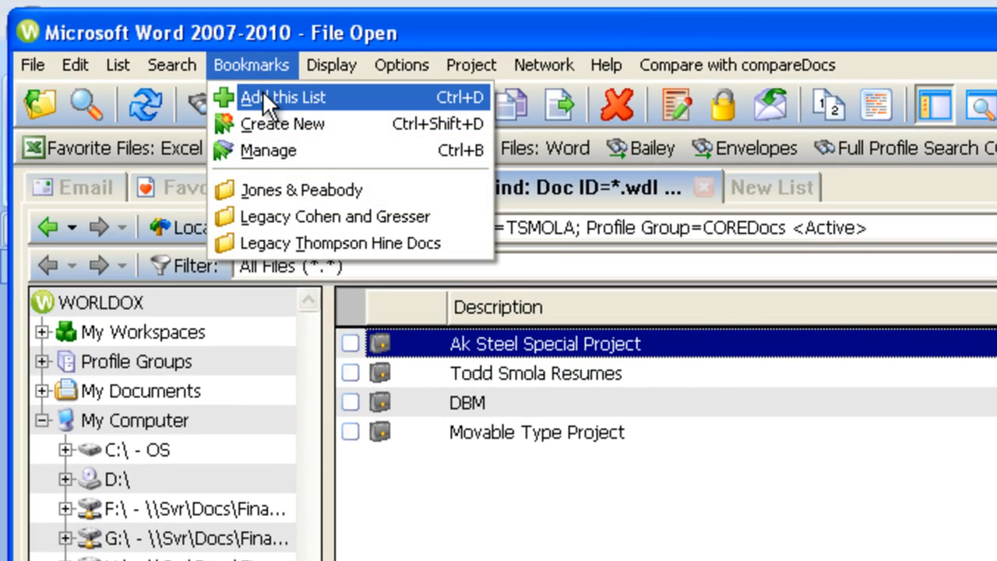
pyautogui.click(263, 91)
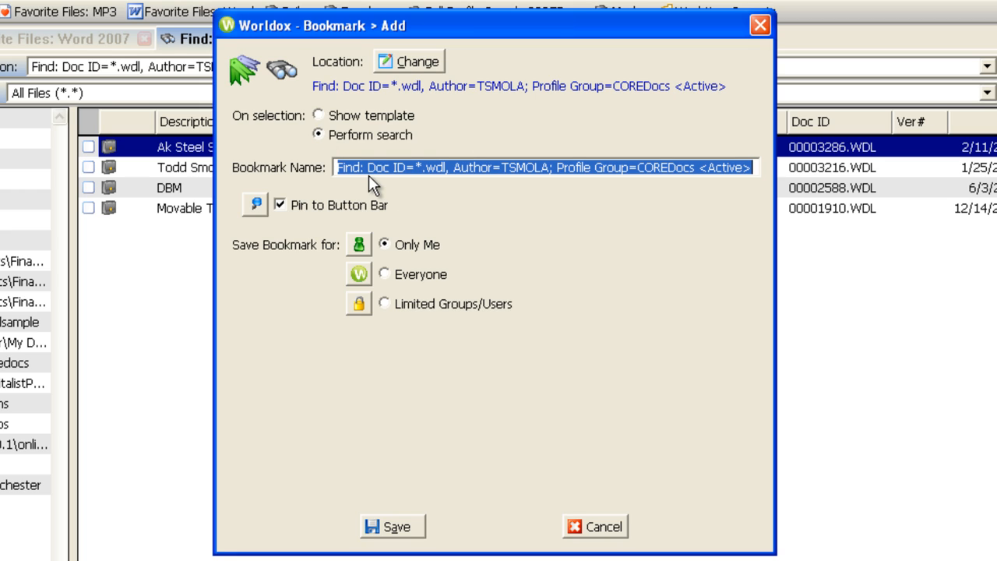
pyautogui.press('Delete')
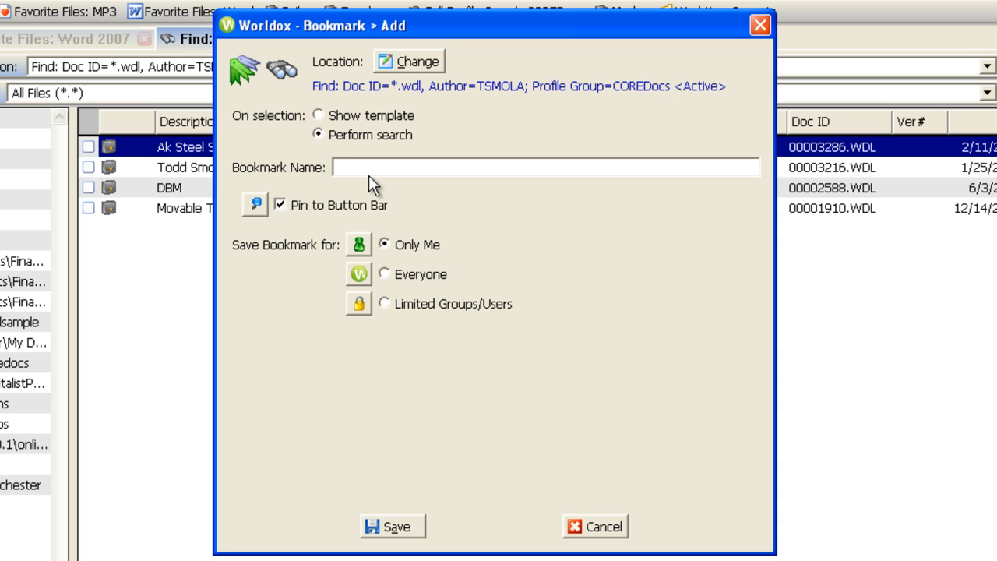
pyautogui.write('My Projects')
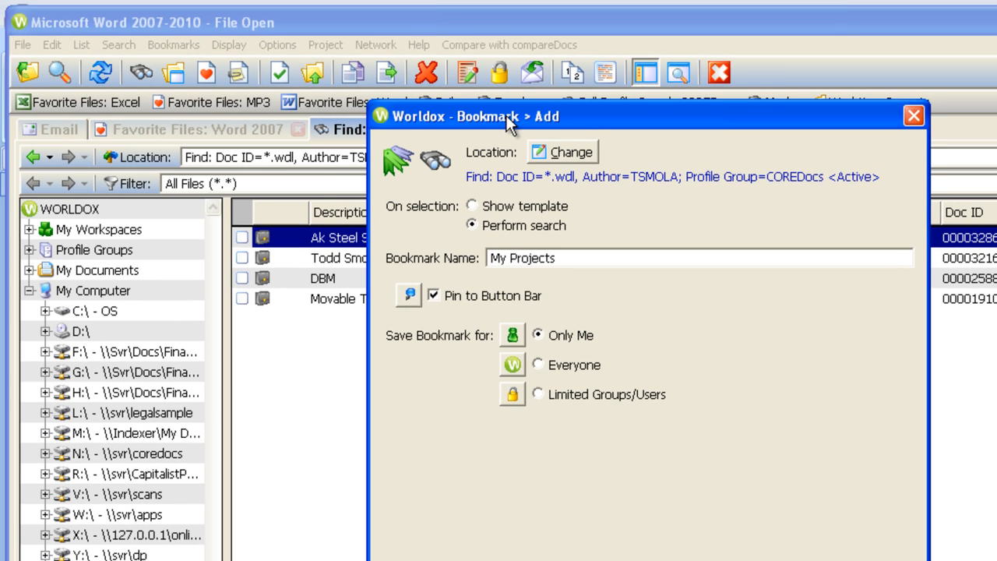
pyautogui.moveTo(505, 114); pyautogui.dragTo(472, 174)
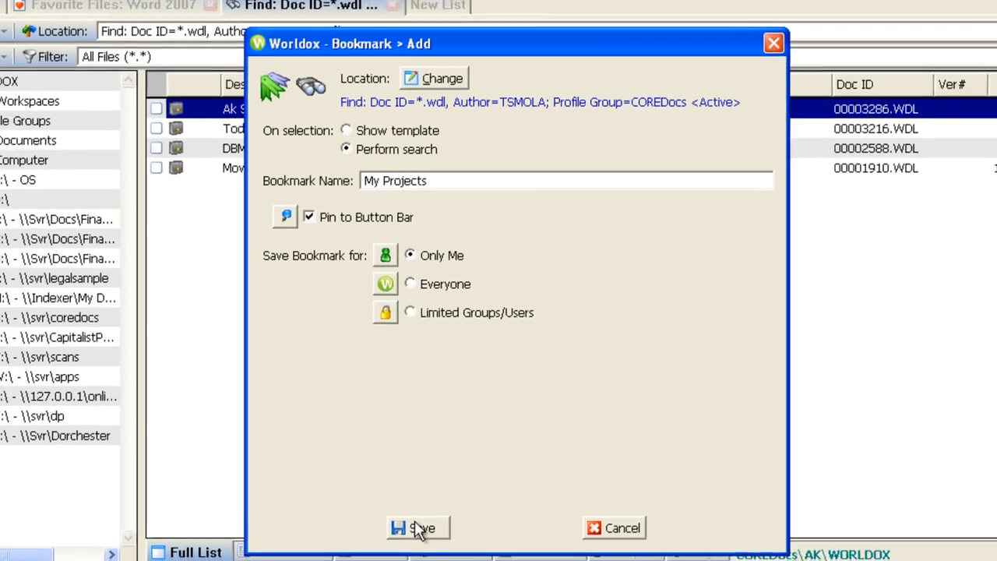
pyautogui.click(427, 532)
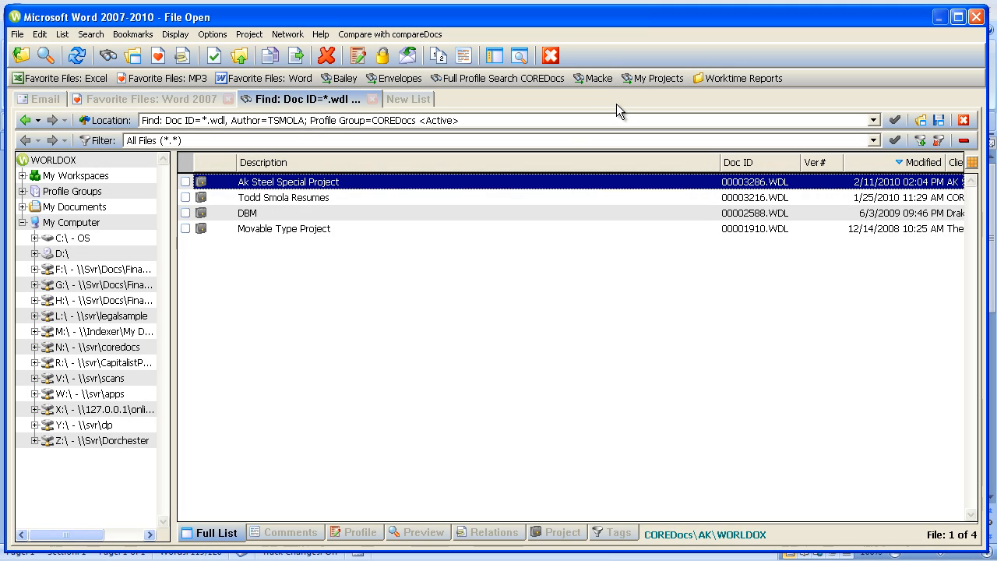
pyautogui.click(658, 80)
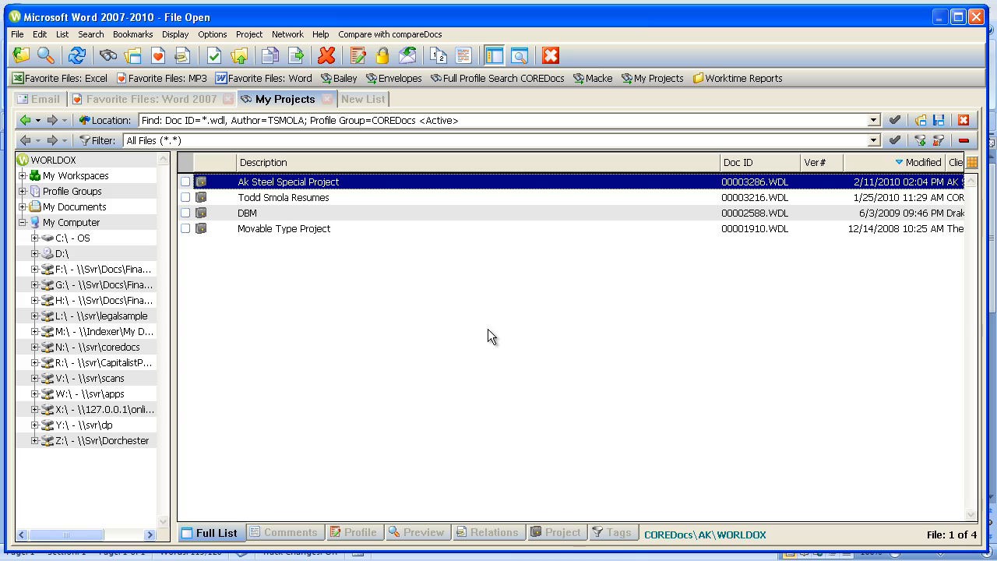
# Start creating a new bookmark of the Favorite Files type.
pyautogui.click(148, 36)
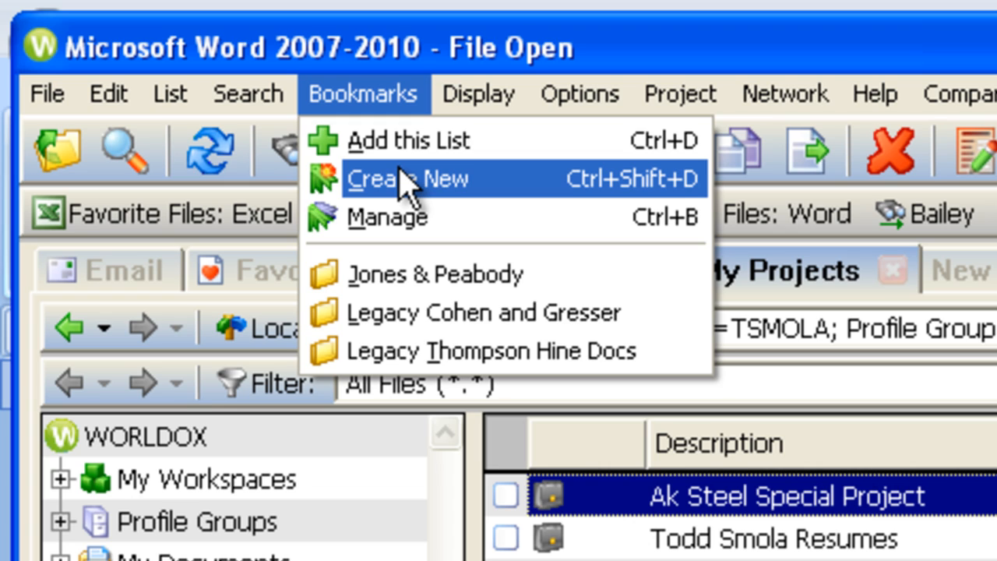
pyautogui.click(406, 180)
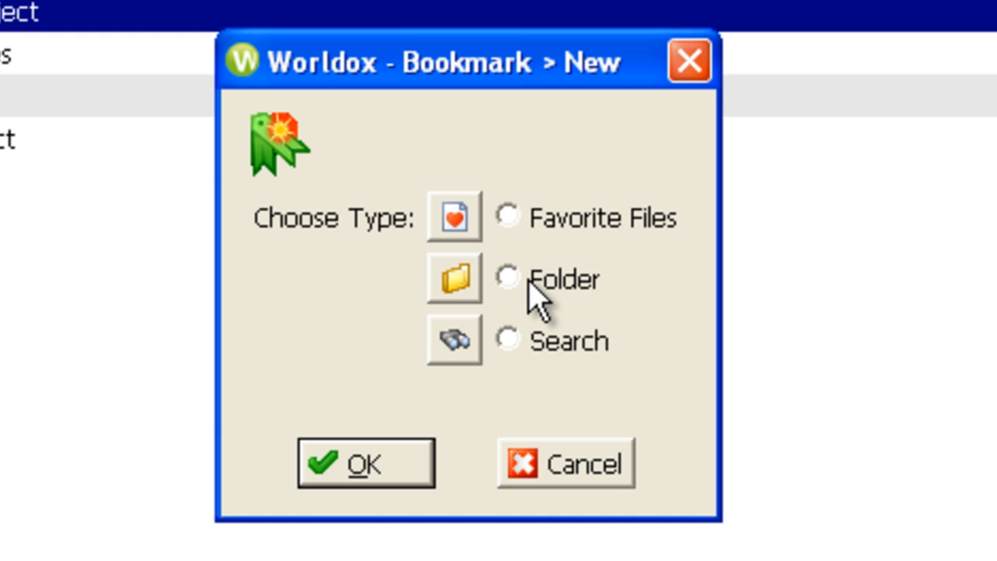
pyautogui.click(507, 340)
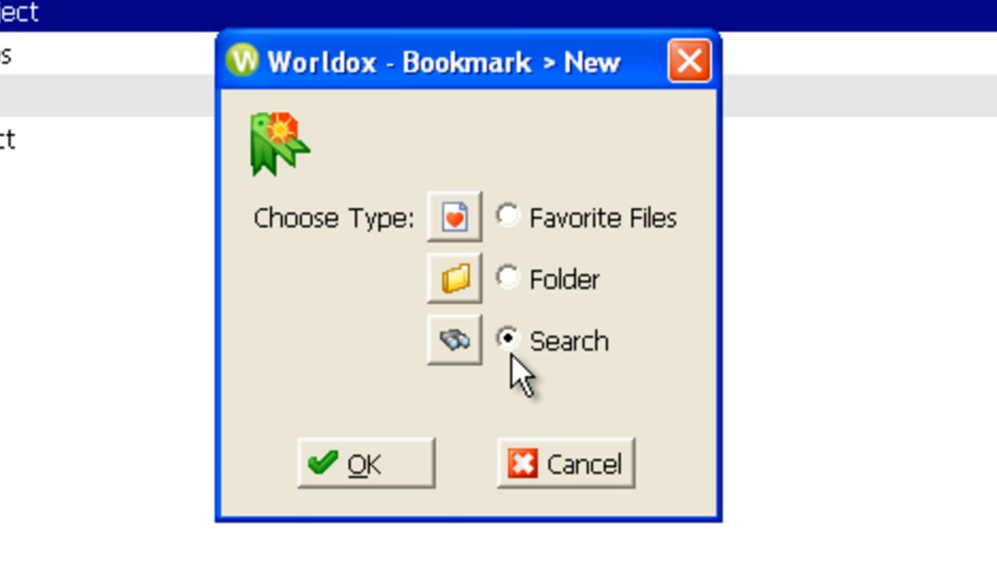
pyautogui.click(510, 218)
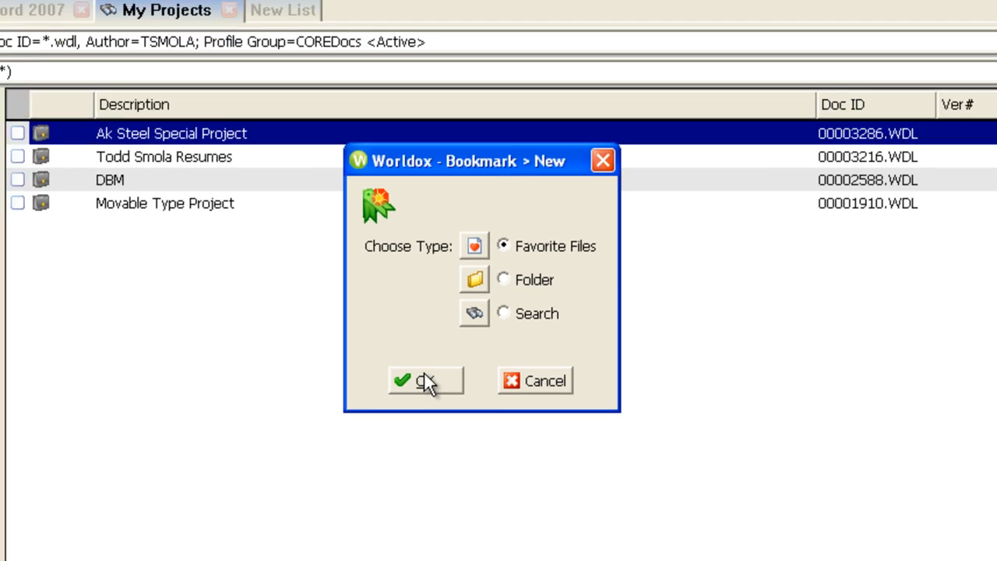
pyautogui.click(390, 463)
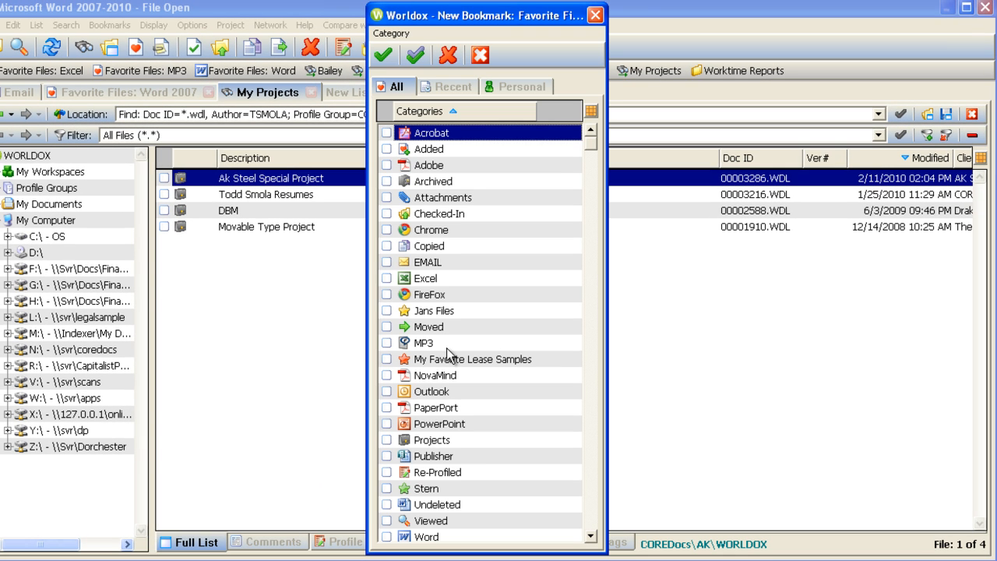
# Base the bookmark on the MP3 category, turn on Pin to Button Bar, and save it.
pyautogui.click(387, 343)
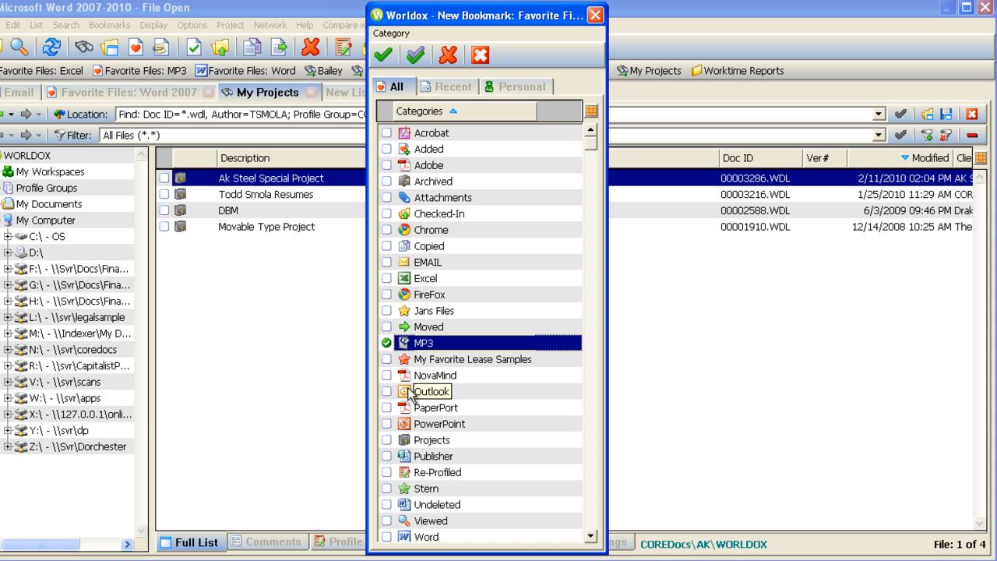
pyautogui.click(382, 54)
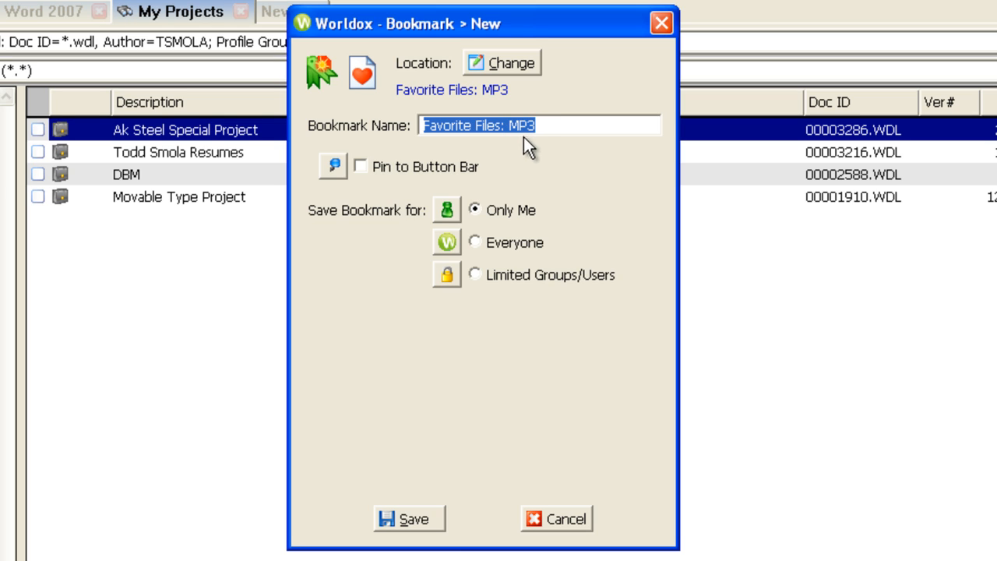
pyautogui.click(375, 166)
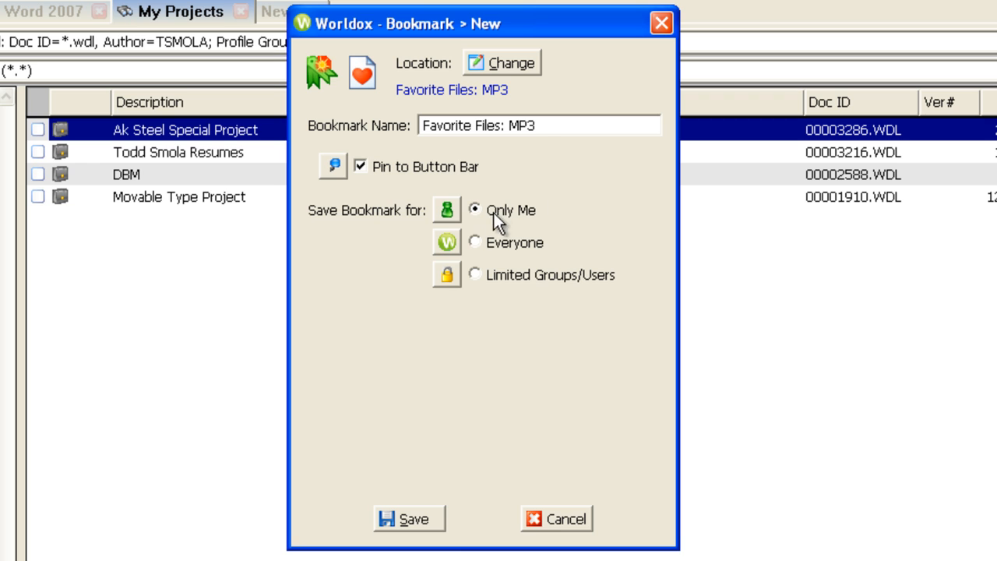
pyautogui.click(415, 521)
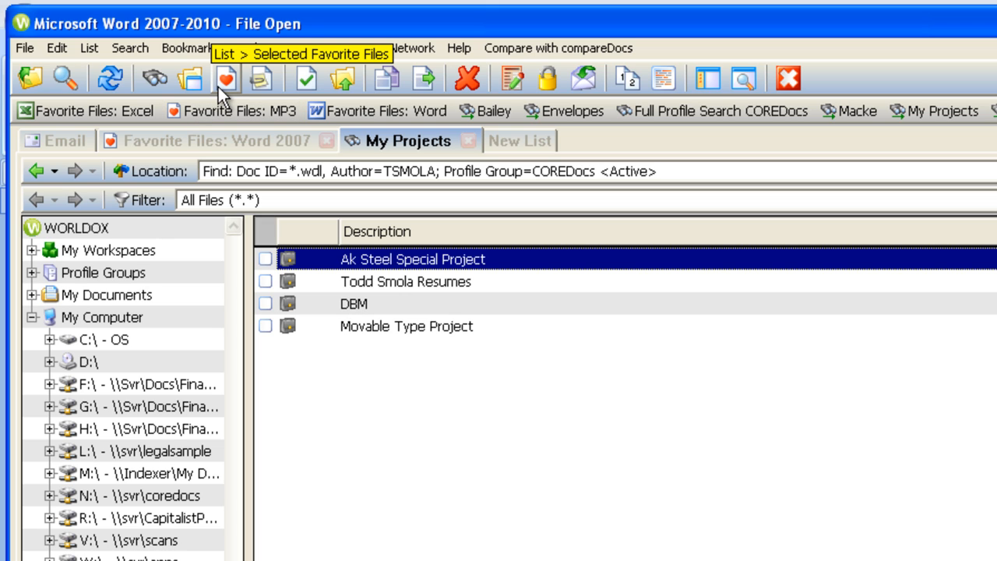
# Start a new bookmark of the Folder type and set its profile group to COREDocs.
pyautogui.click(170, 50)
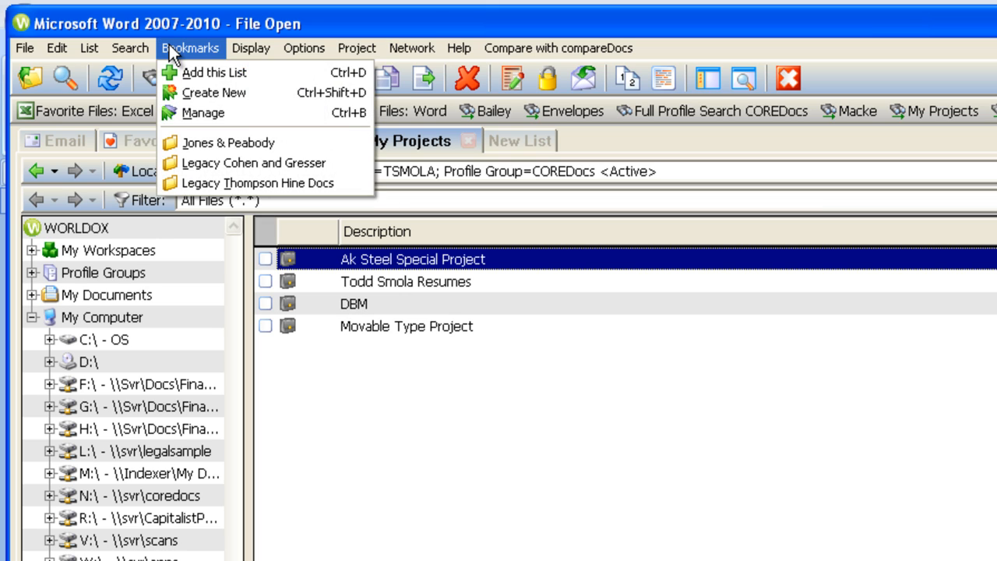
pyautogui.click(208, 86)
pyautogui.click(732, 400)
pyautogui.click(652, 496)
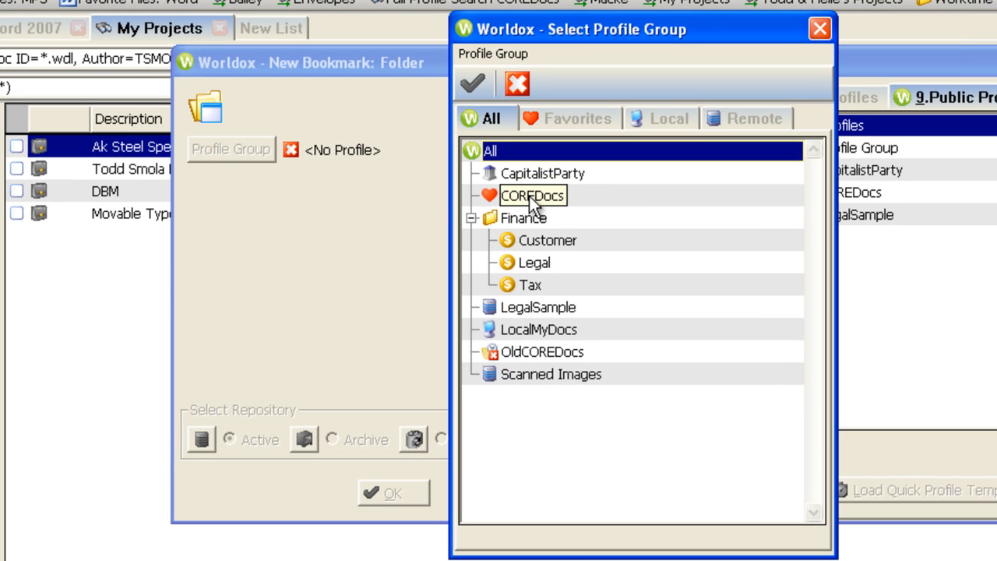
pyautogui.doubleClick(529, 196)
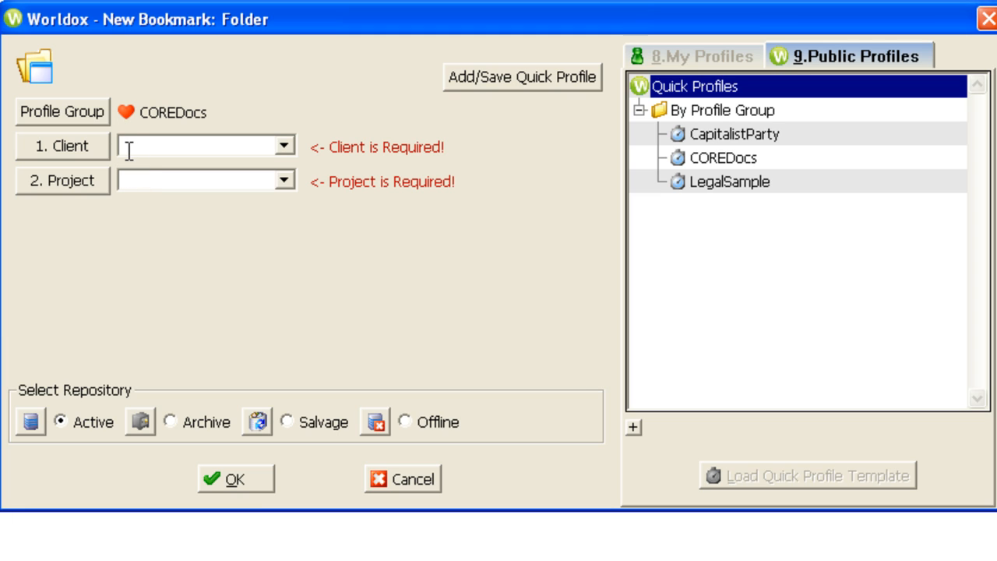
# Set the folder bookmark's client to WORLD and its project to WORLDOX, and accept the folder definition.
pyautogui.click(101, 147)
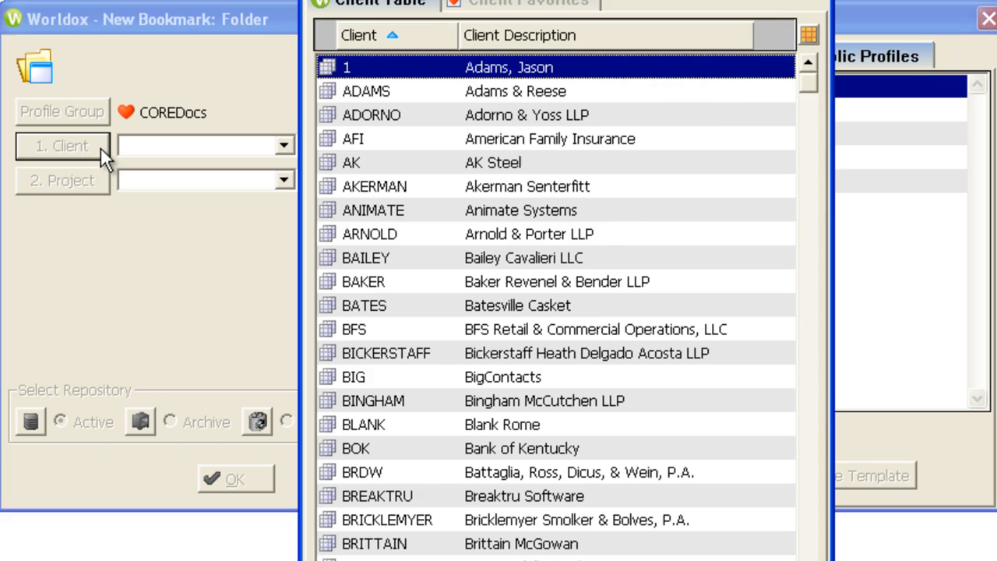
pyautogui.write('world')
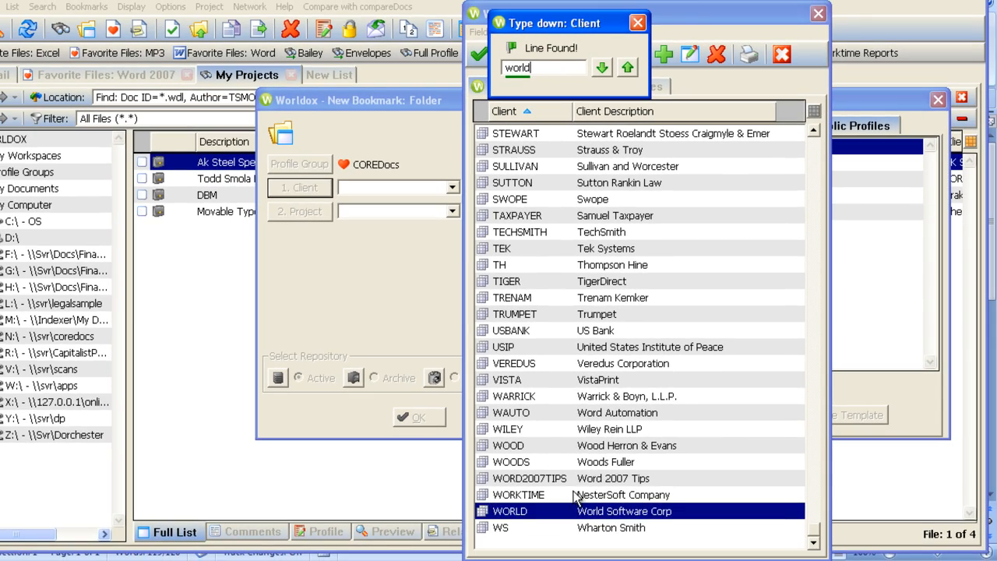
pyautogui.doubleClick(578, 507)
pyautogui.click(317, 213)
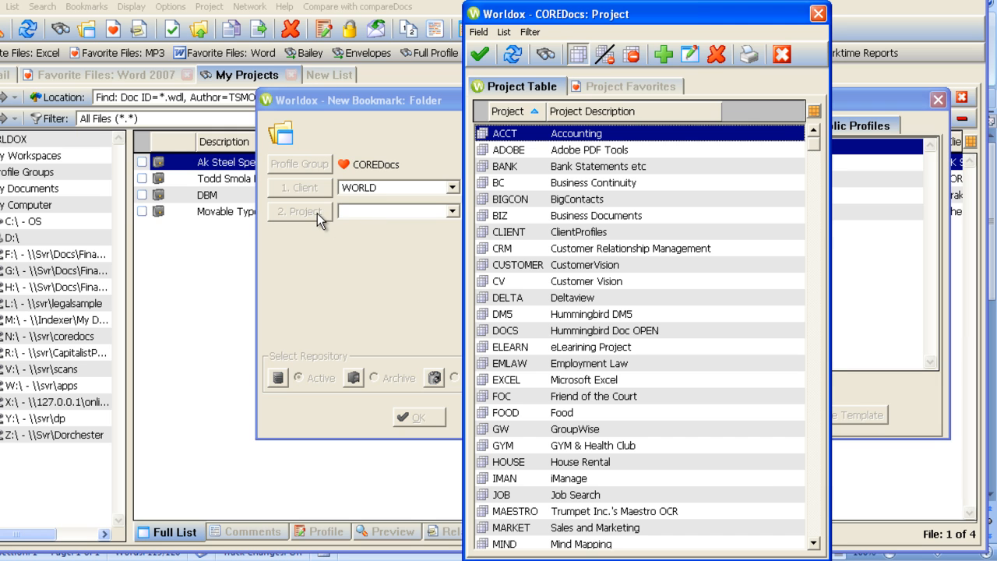
pyautogui.write('worl')
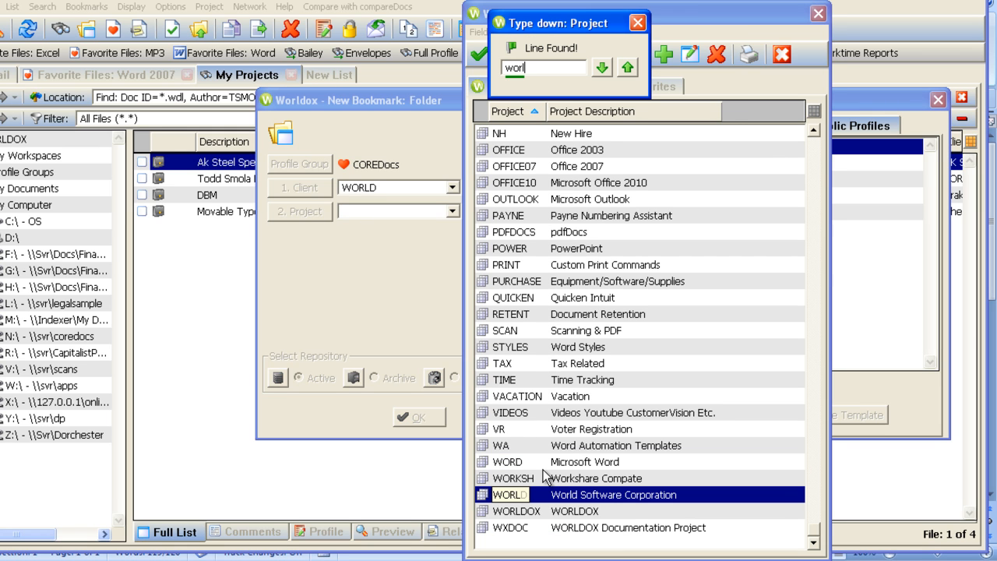
pyautogui.doubleClick(560, 511)
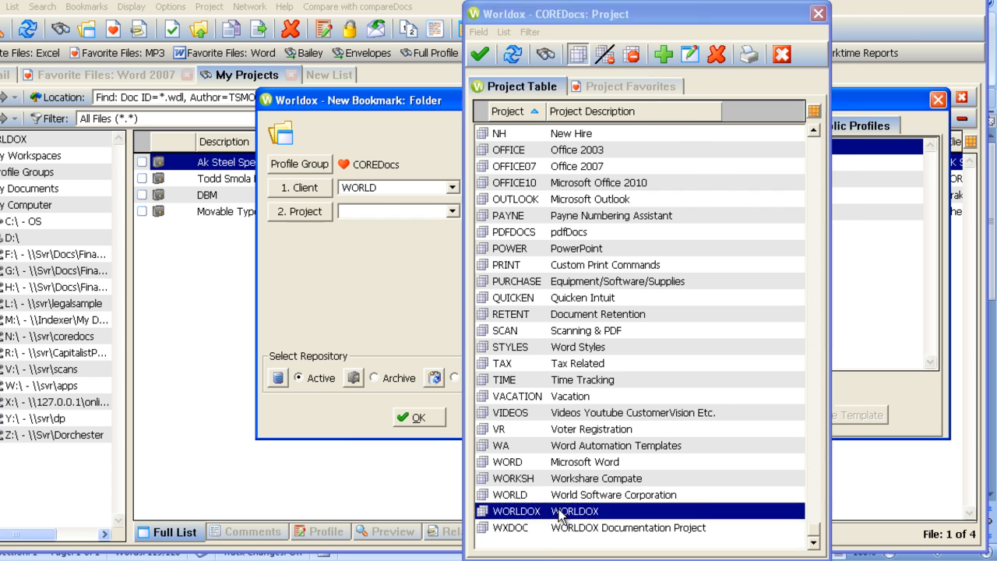
pyautogui.click(423, 418)
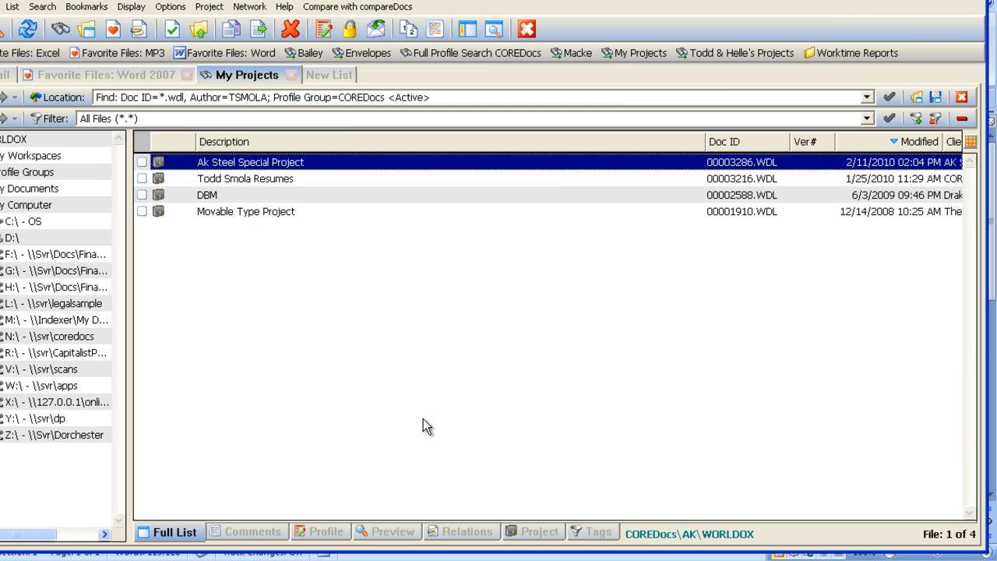
# Turn on Pin to Button Bar for the COREDocs\WORLD\WORLDOX bookmark, save it, and open the bookmarked folder.
pyautogui.click(380, 189)
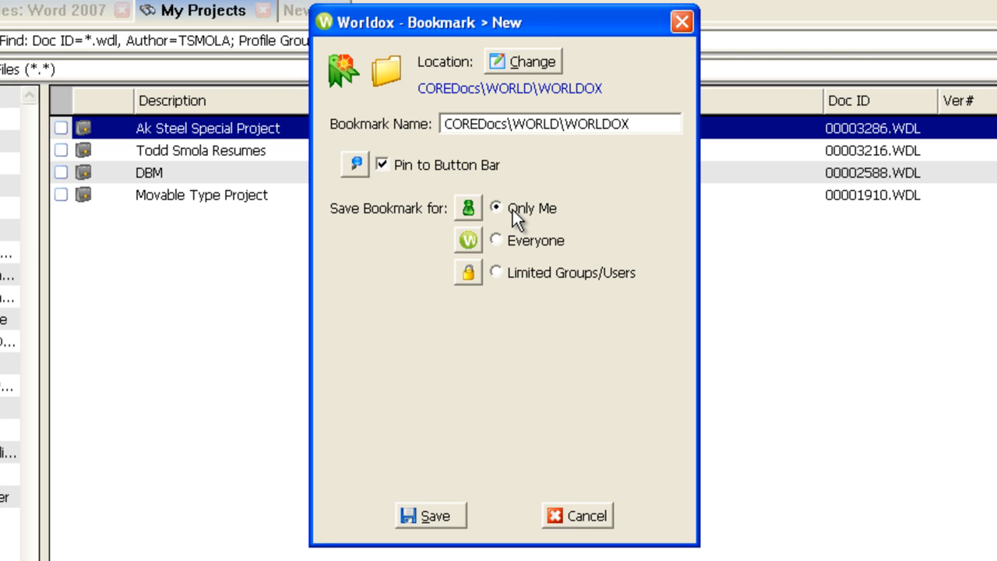
pyautogui.click(444, 515)
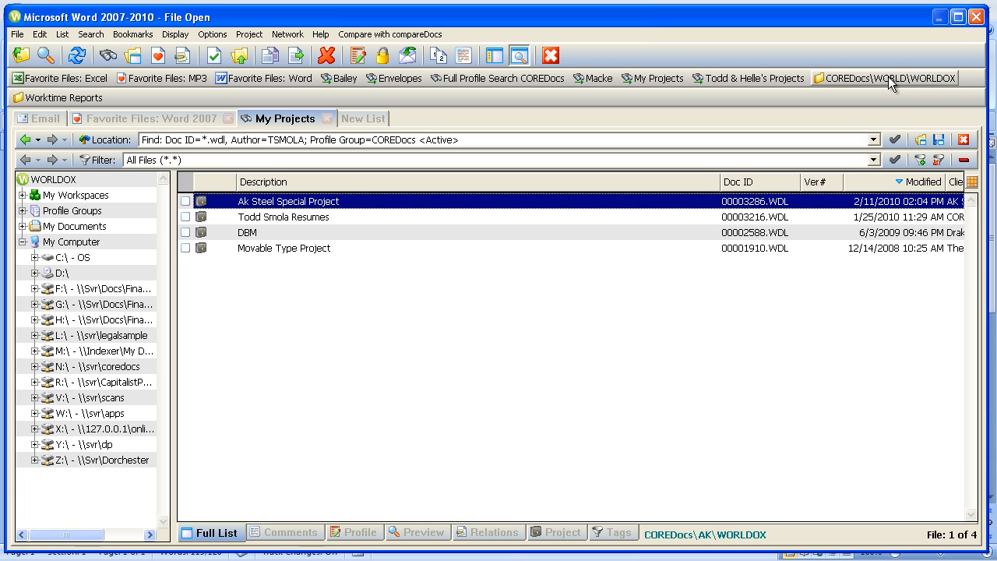
pyautogui.click(887, 80)
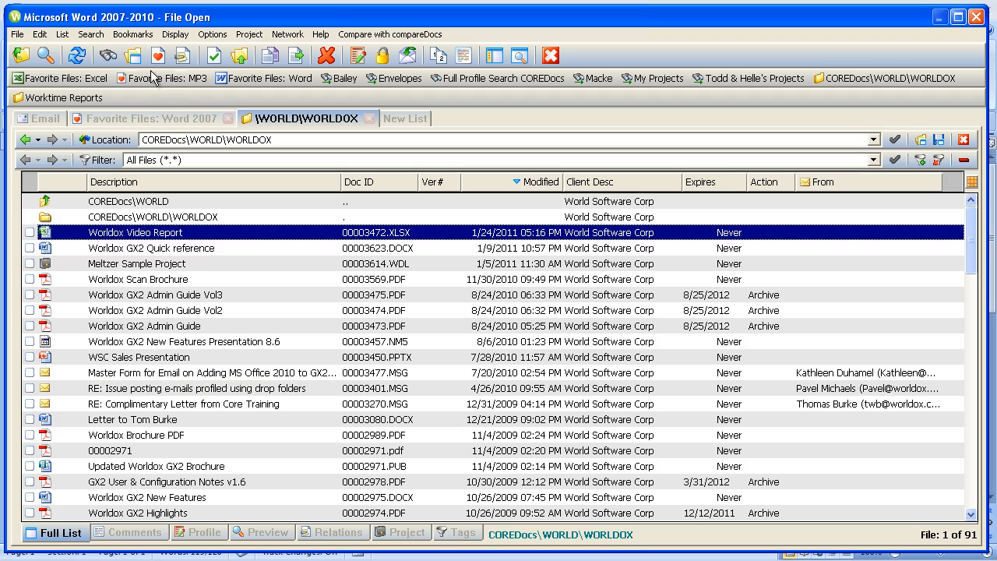
# Start creating a new bookmark of the Search type and bring up its search template choices.
pyautogui.click(143, 37)
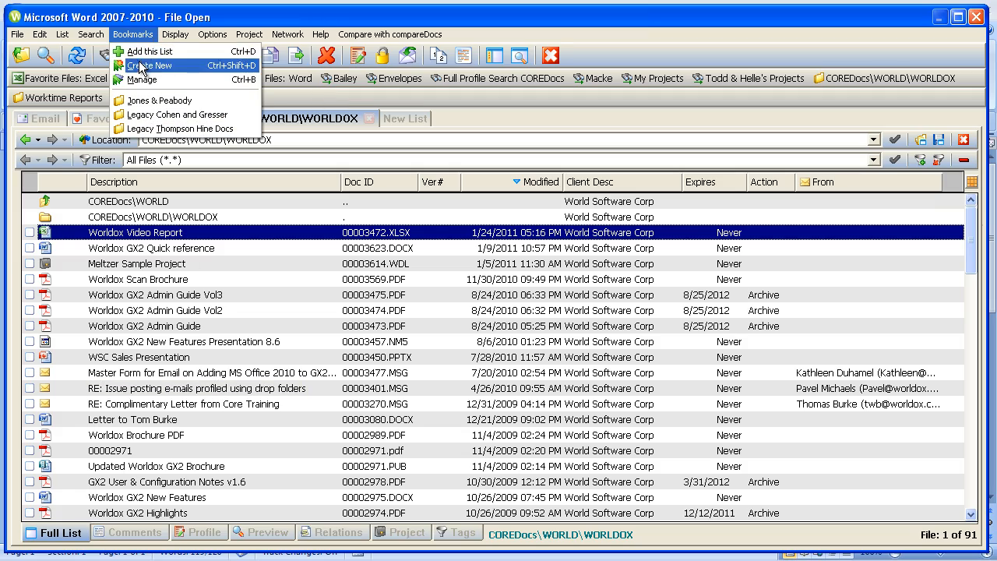
pyautogui.click(148, 66)
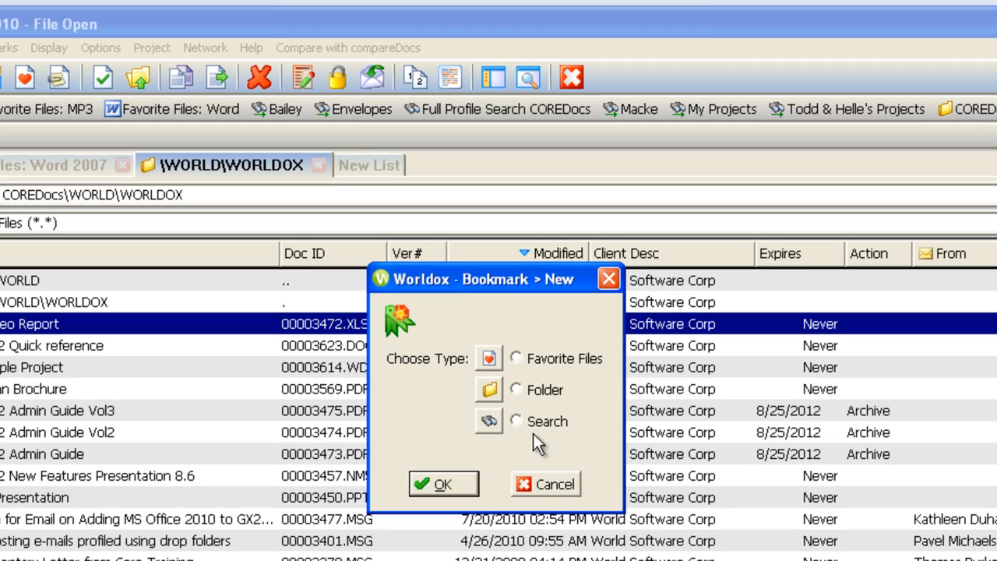
pyautogui.click(527, 427)
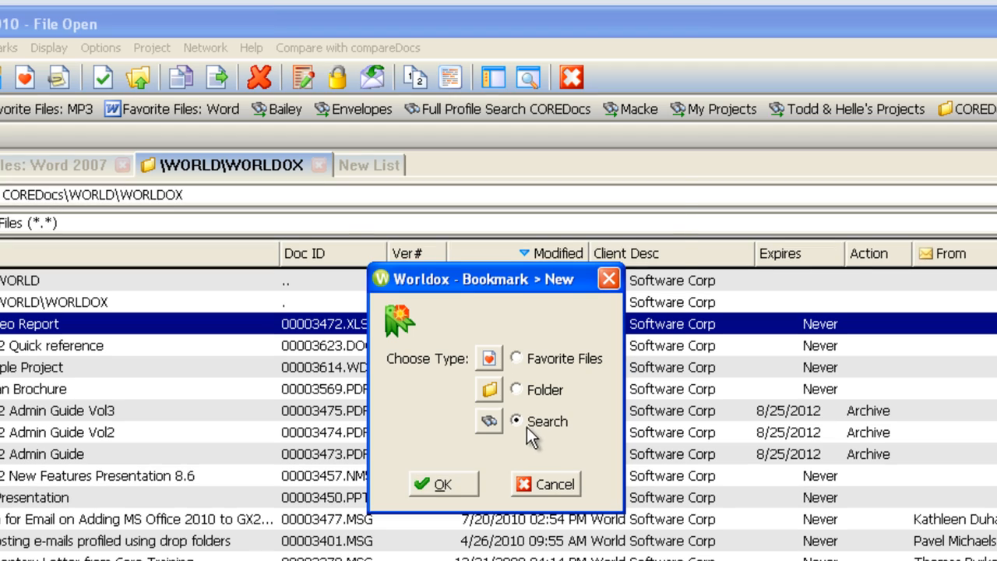
pyautogui.click(461, 482)
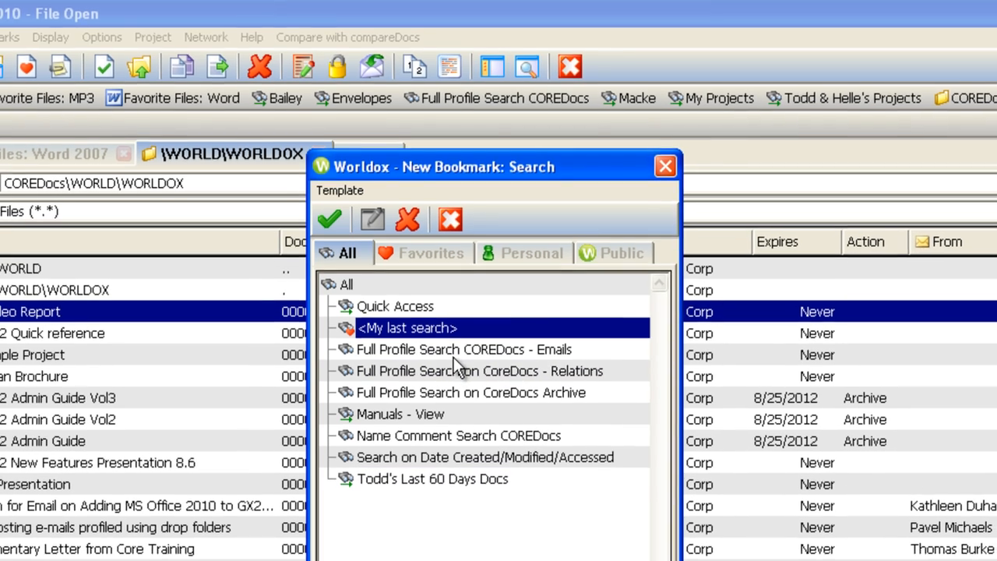
# Base the bookmark on the Full Profile Search COREDocs - Emails template, pin it to the Button Bar, name it My Documents, and save it.
pyautogui.doubleClick(454, 362)
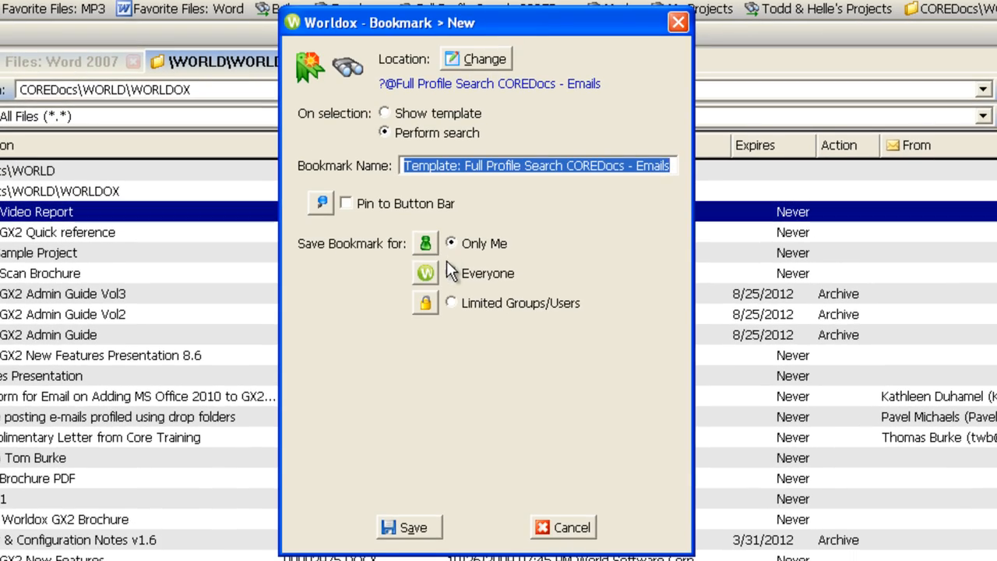
pyautogui.click(344, 203)
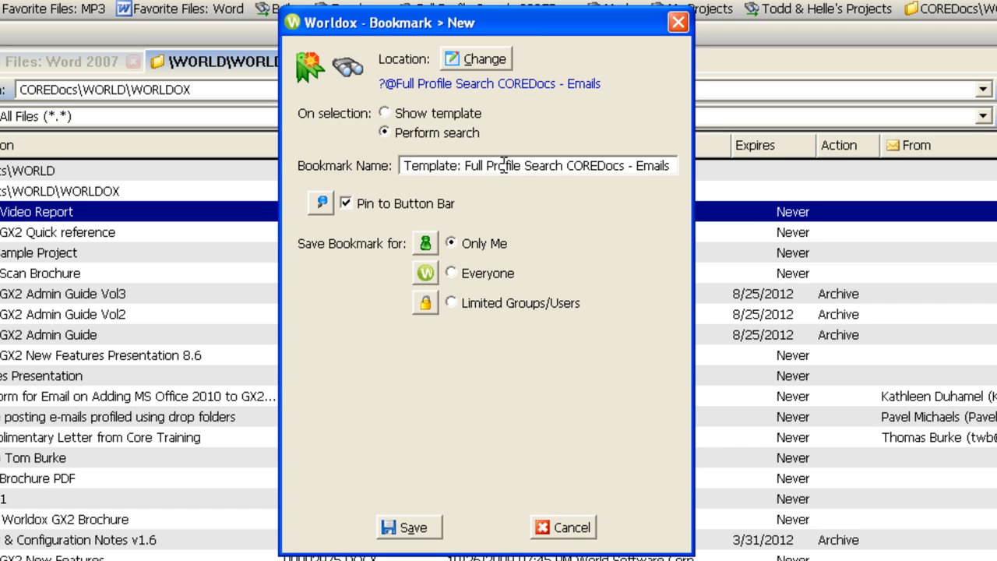
pyautogui.moveTo(400, 166); pyautogui.dragTo(873, 157)
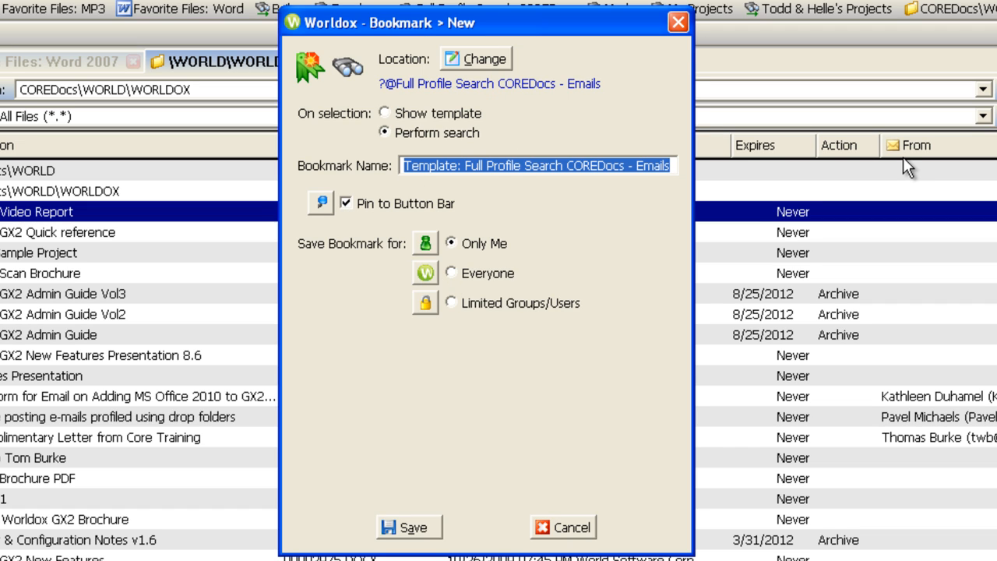
pyautogui.write('My Do')
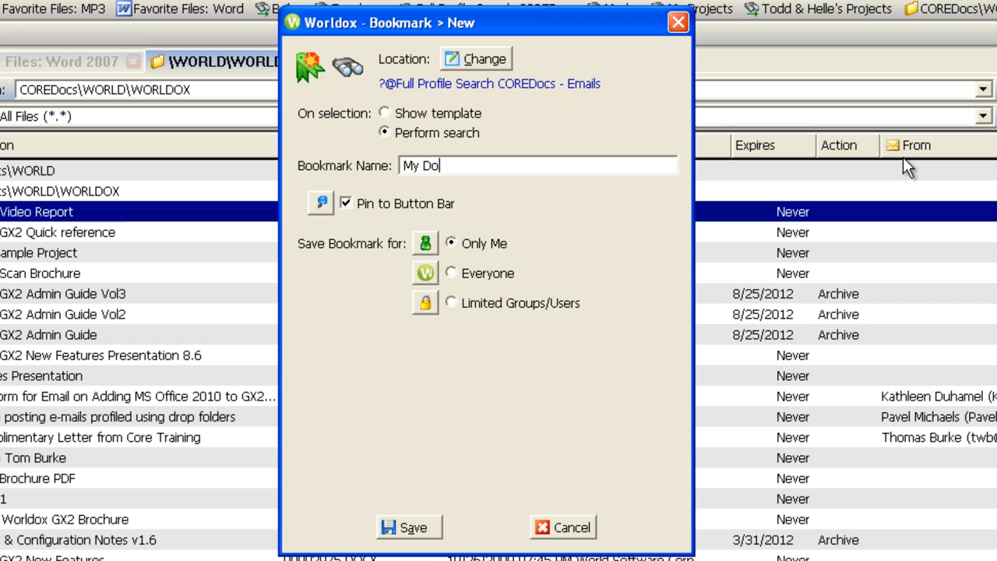
pyautogui.write('cuments')
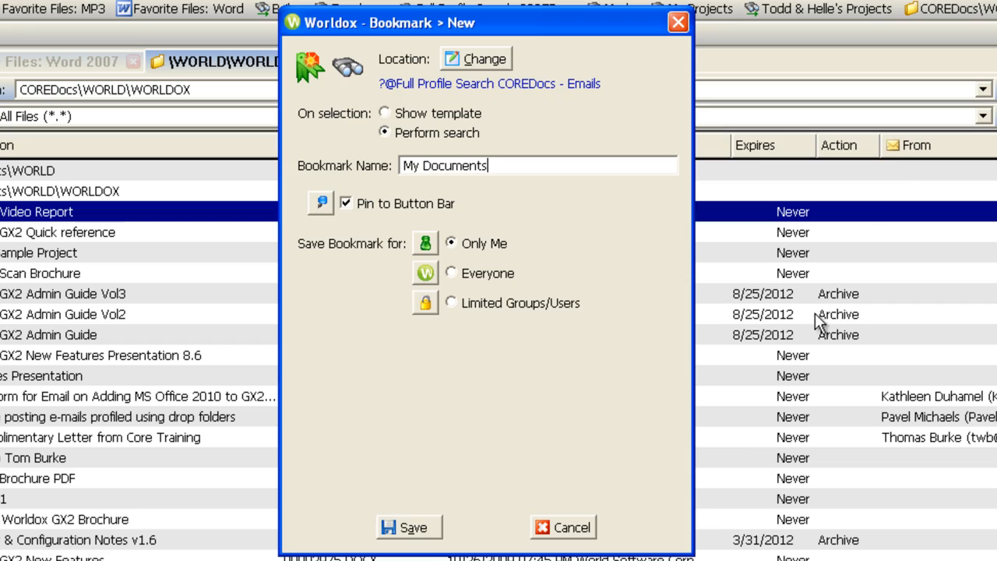
pyautogui.click(406, 519)
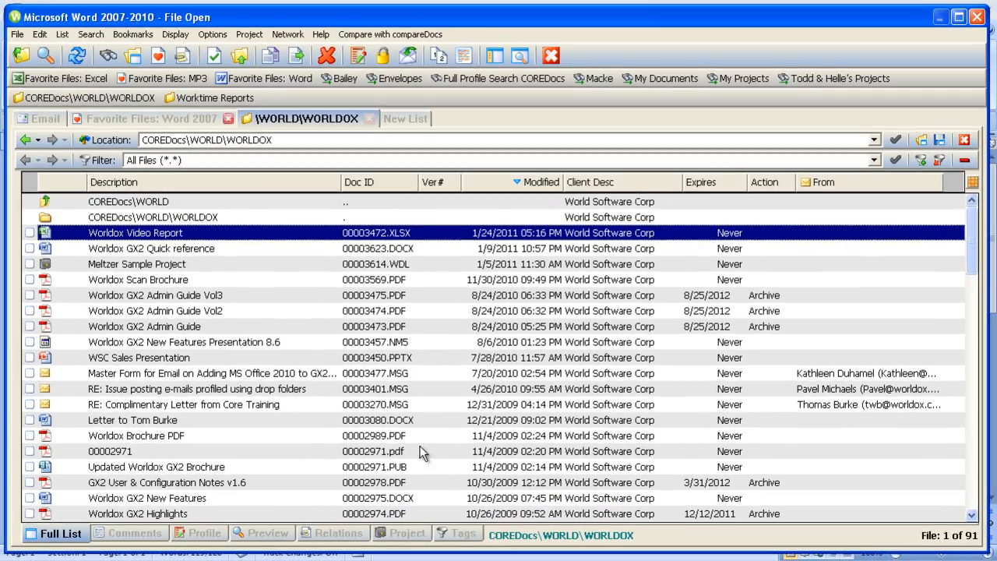
# Start another new bookmark of the Search type using the Full Profile Search on CoreDocs - Relations template.
pyautogui.click(133, 34)
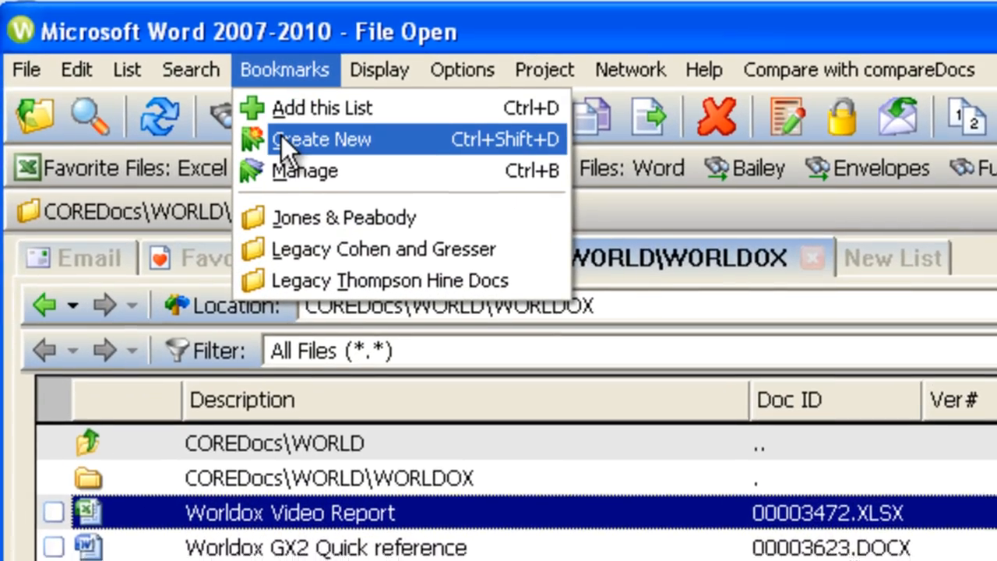
pyautogui.click(281, 139)
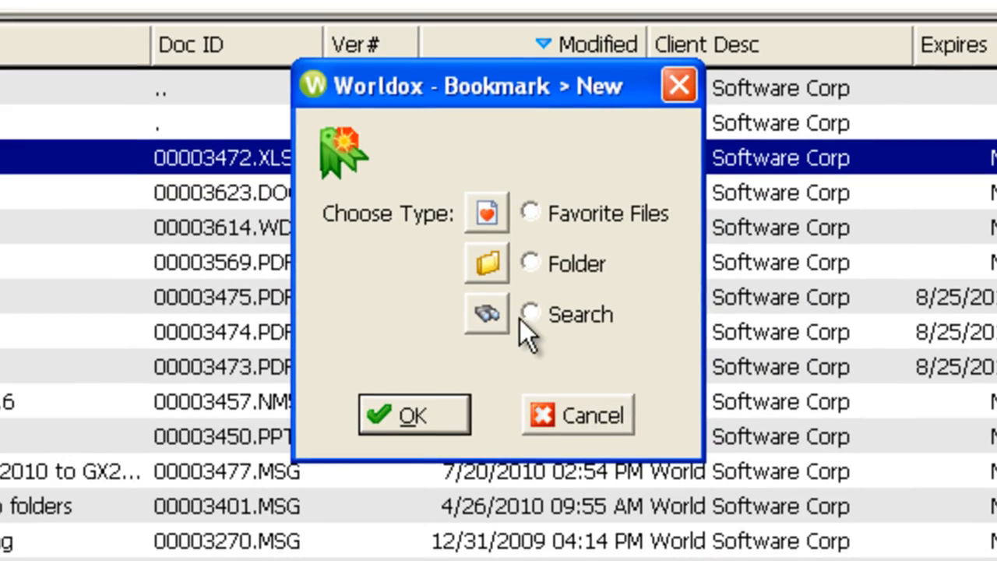
pyautogui.click(529, 313)
pyautogui.click(426, 415)
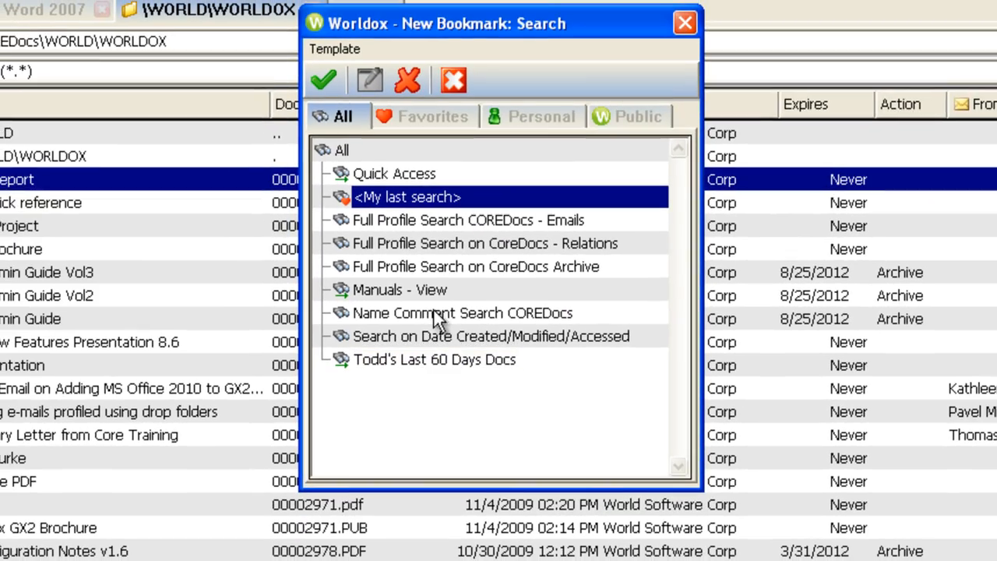
pyautogui.doubleClick(420, 236)
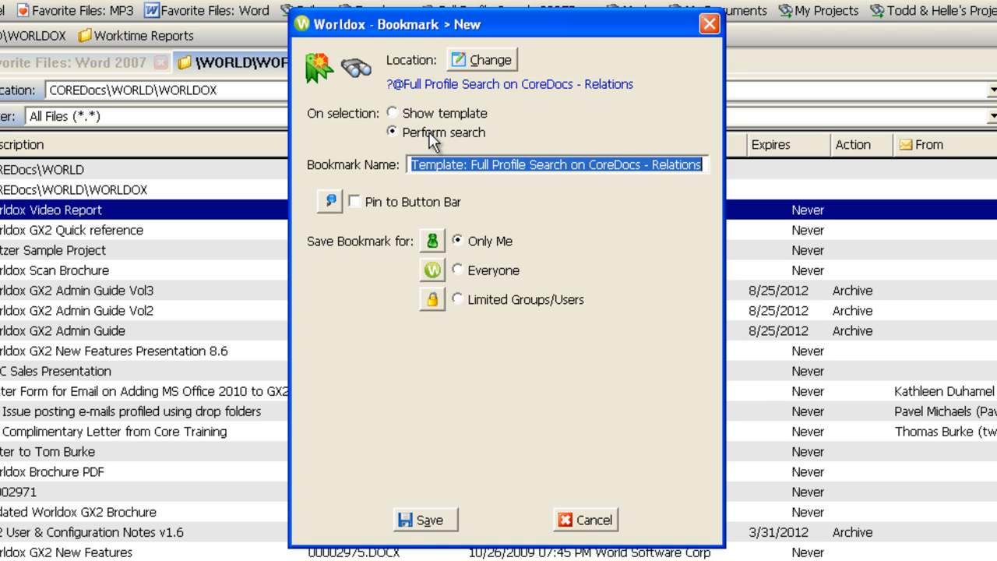
# Make the bookmark show its template on selection and shorten its name to Full Profile Search on CoreDocs - Relations.
pyautogui.click(413, 116)
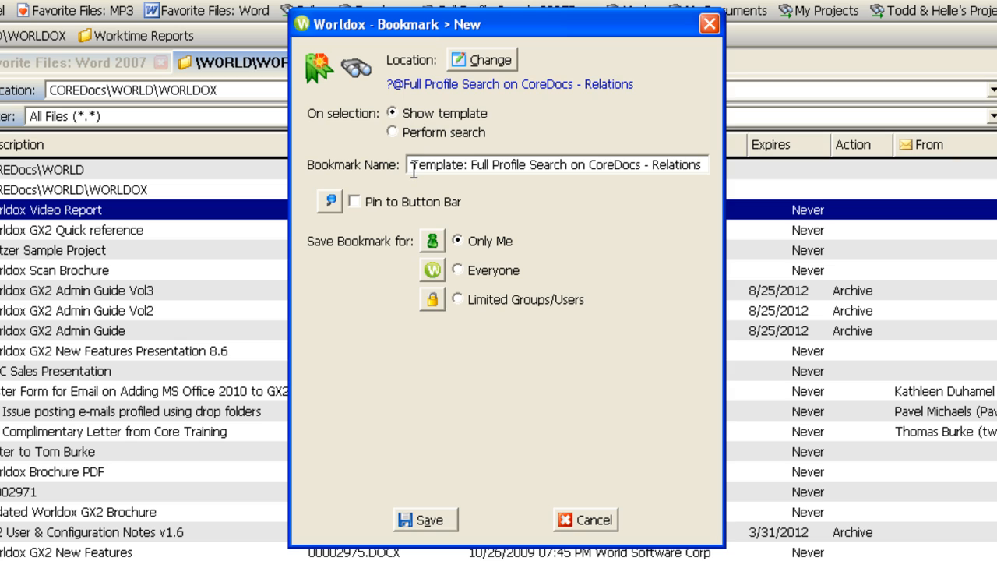
pyautogui.moveTo(413, 170); pyautogui.dragTo(472, 169)
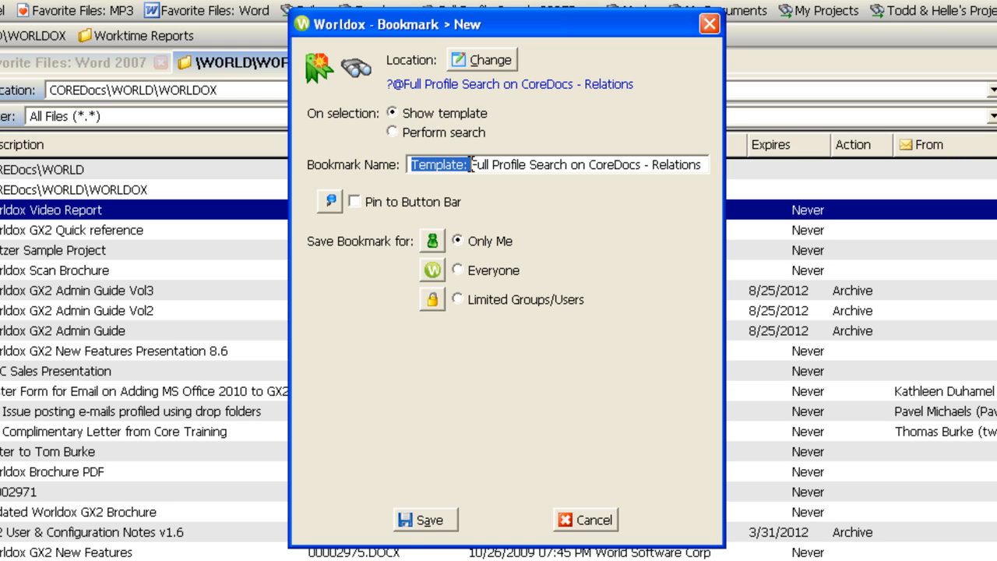
pyautogui.press('Delete')
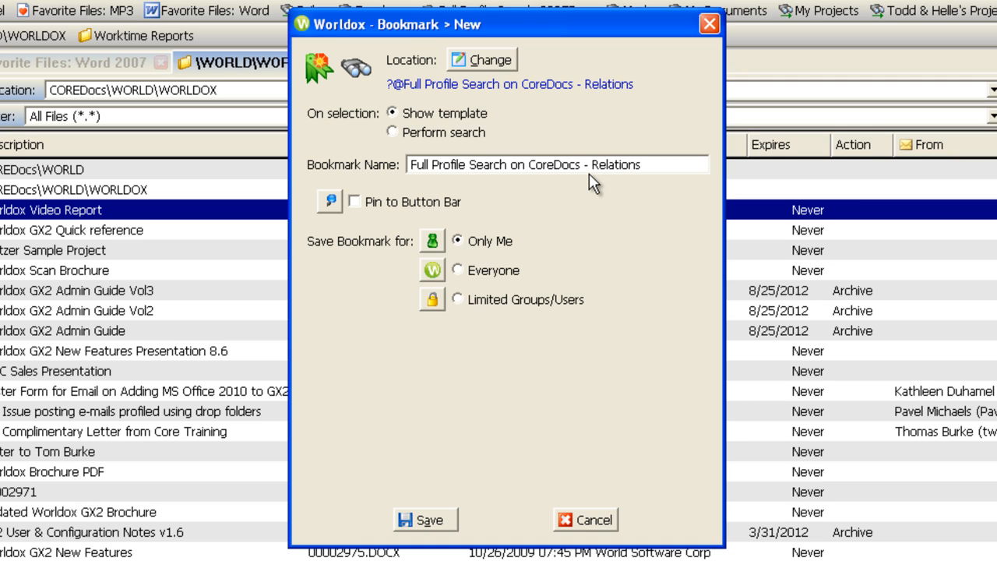
# Pin the Relations search bookmark to the Button Bar and save it, then try its search template and dismiss the form without searching.
pyautogui.click(370, 208)
pyautogui.click(449, 521)
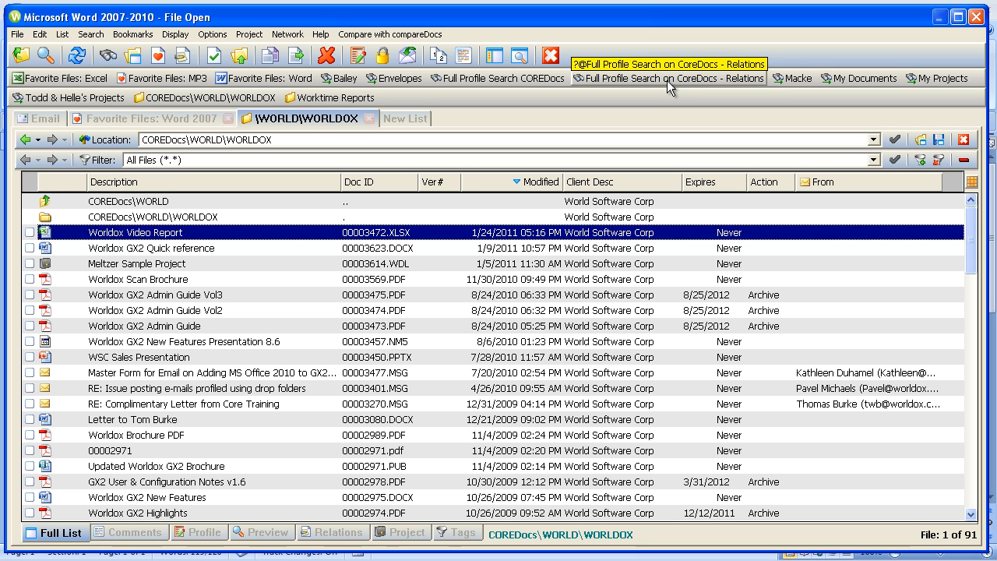
pyautogui.click(667, 80)
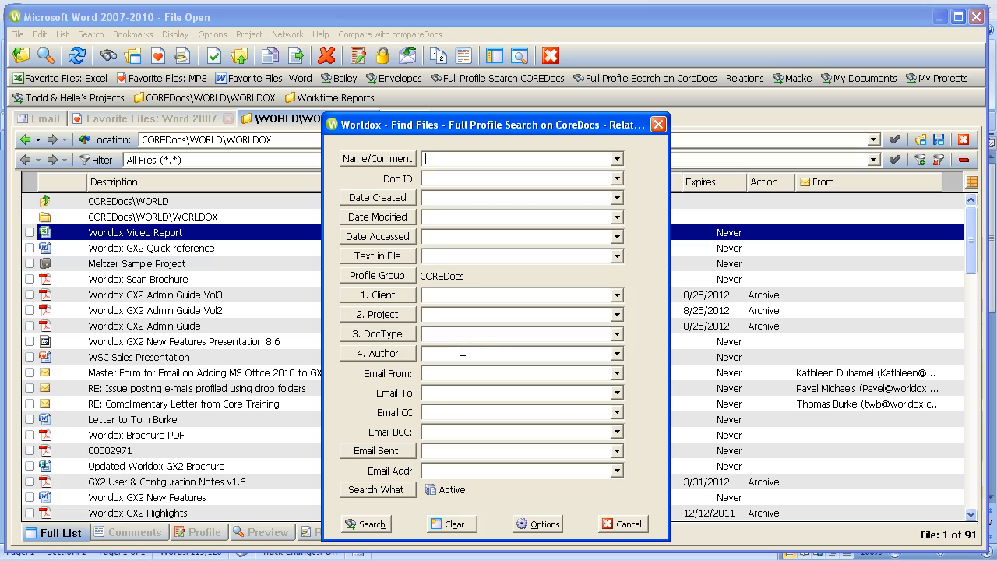
pyautogui.click(605, 524)
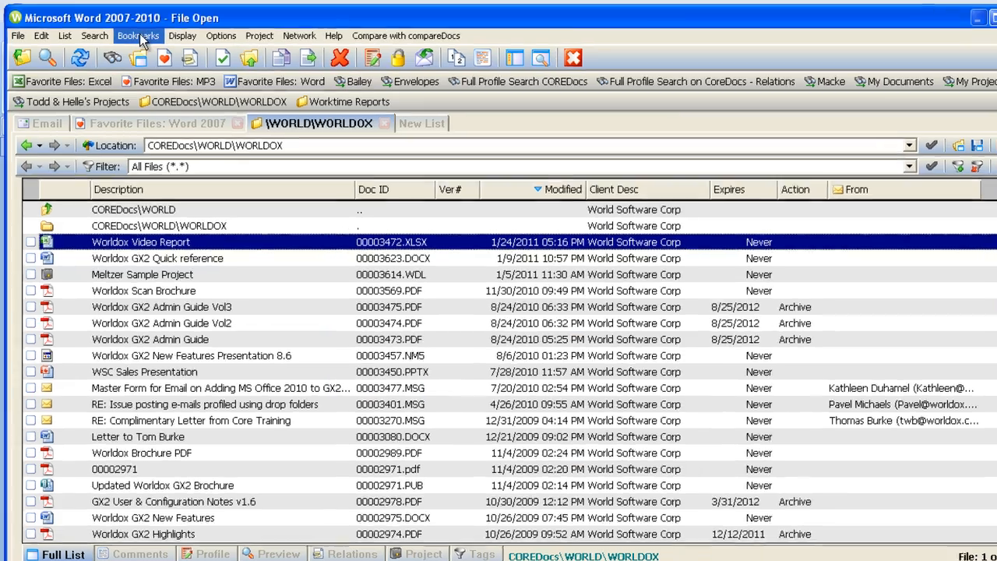
# Open the bookmark manager, try the Location, Owner and Type sort orders for pinned bookmarks, and settle on Description.
pyautogui.click(138, 37)
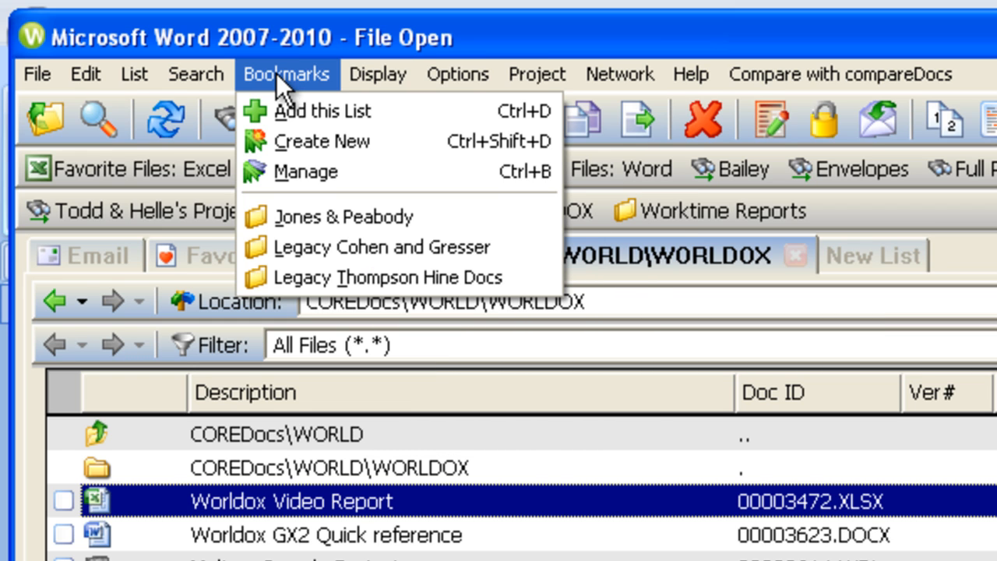
pyautogui.click(277, 170)
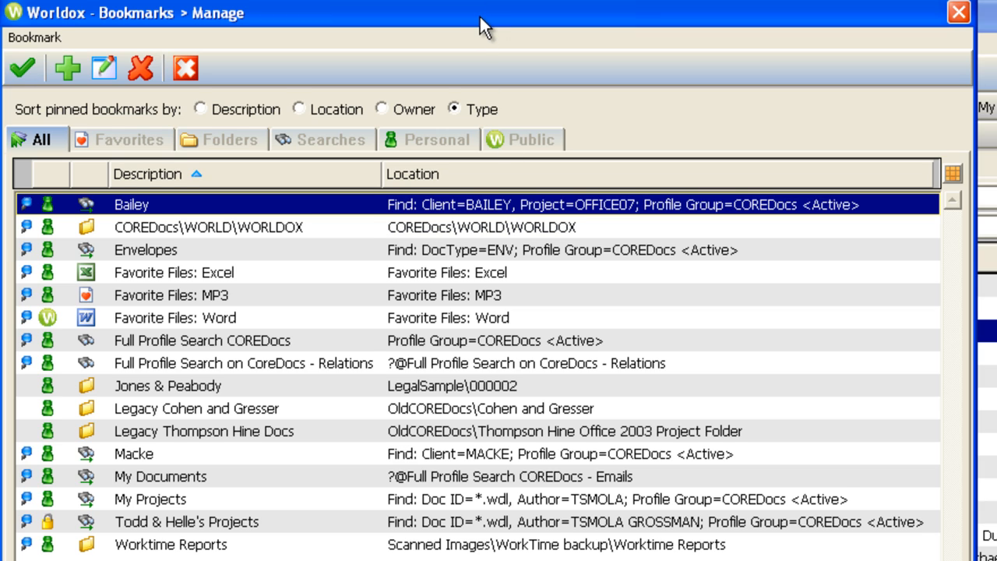
pyautogui.moveTo(479, 14); pyautogui.dragTo(414, 180)
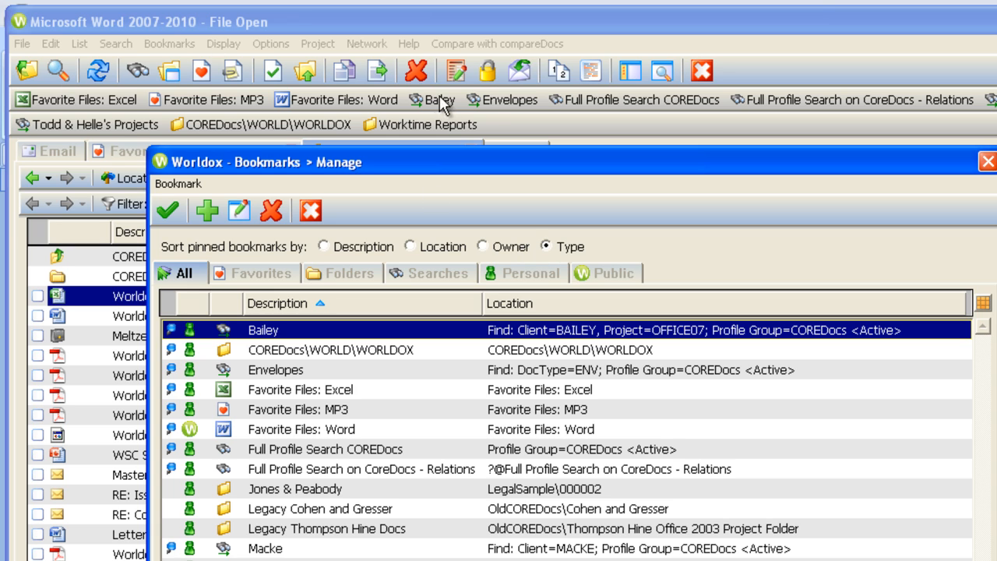
pyautogui.click(324, 246)
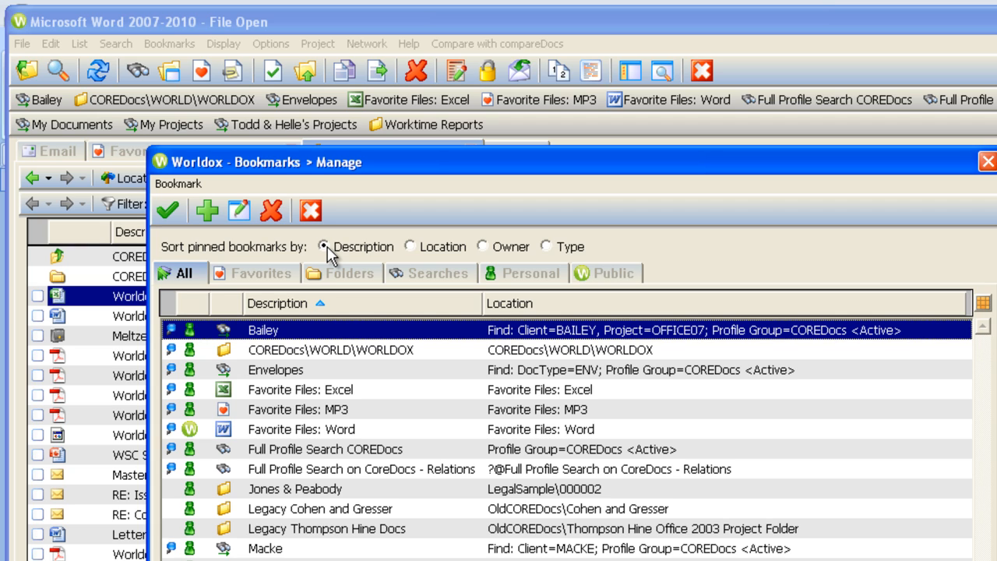
pyautogui.click(410, 246)
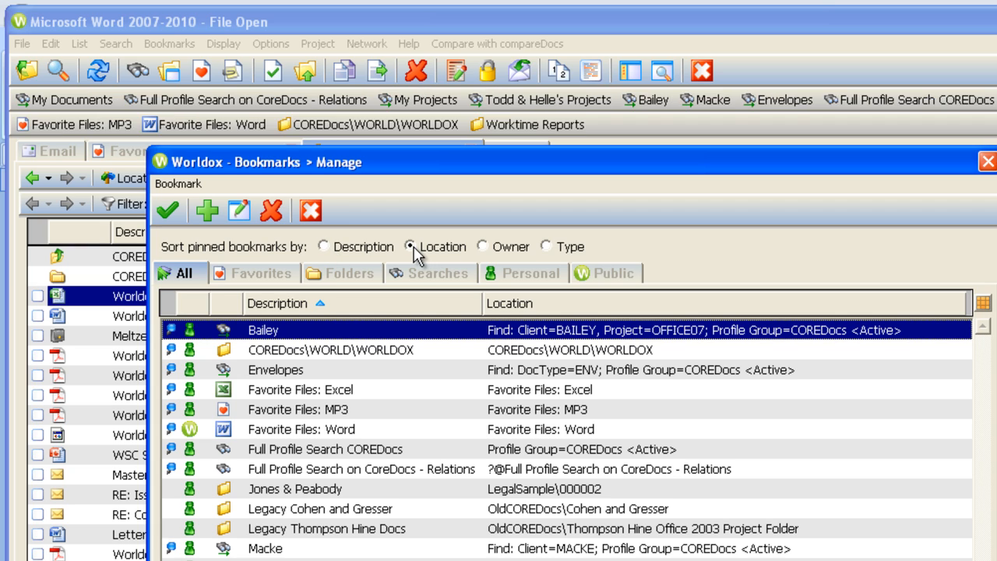
pyautogui.click(482, 246)
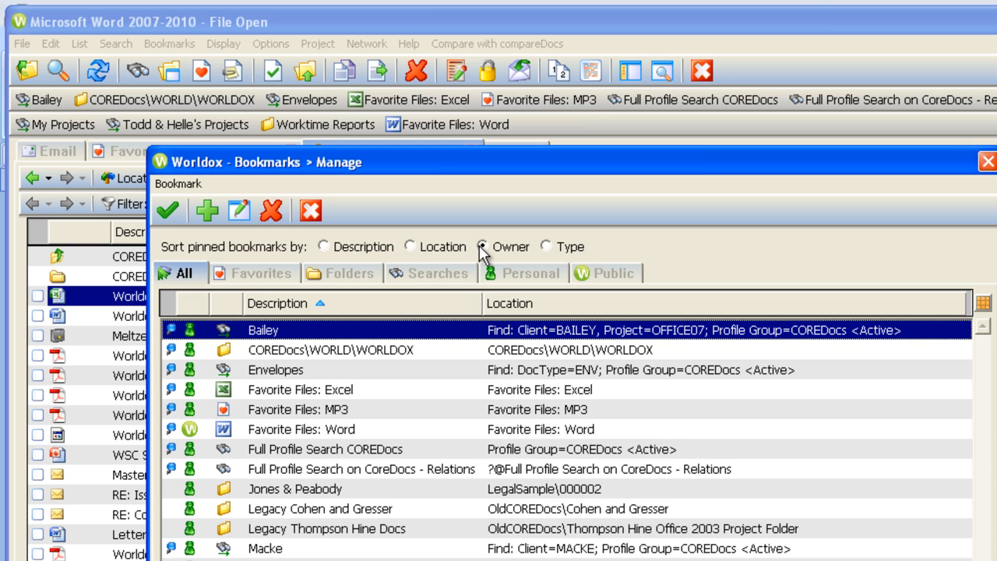
pyautogui.click(547, 246)
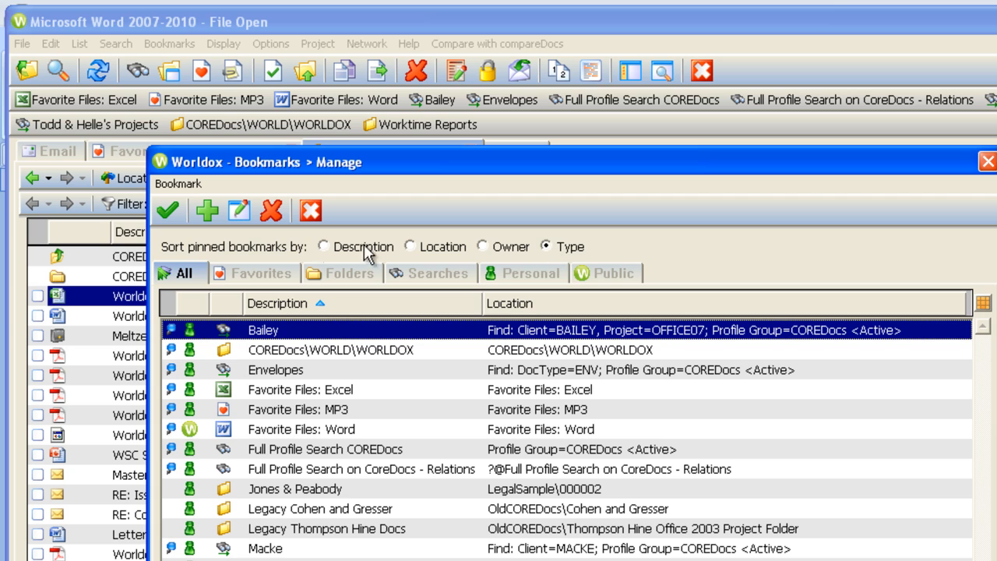
pyautogui.click(323, 246)
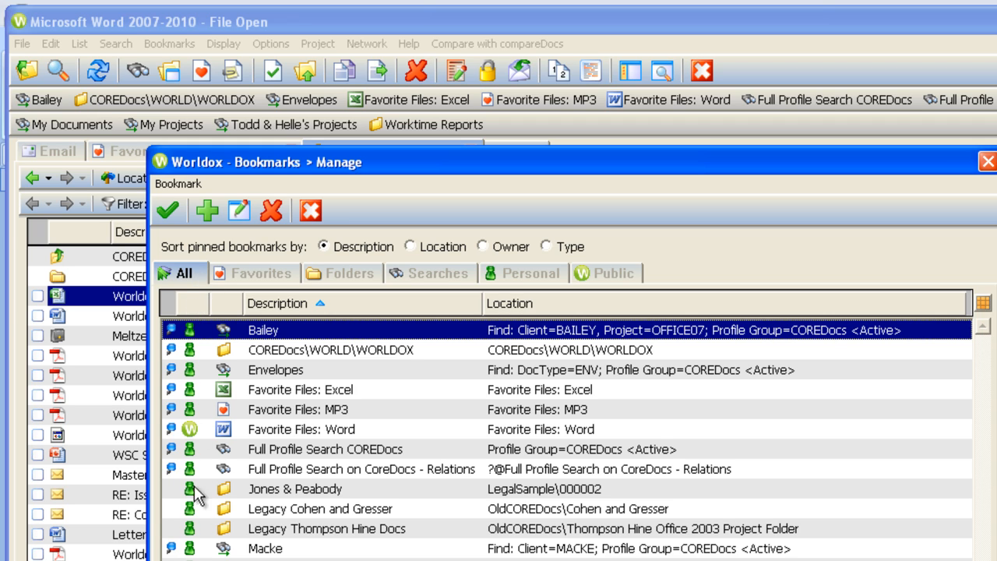
# Review the managed bookmarks by category: Favorites, Folders, Searches, Personal and Public, and return to the complete list.
pyautogui.click(251, 269)
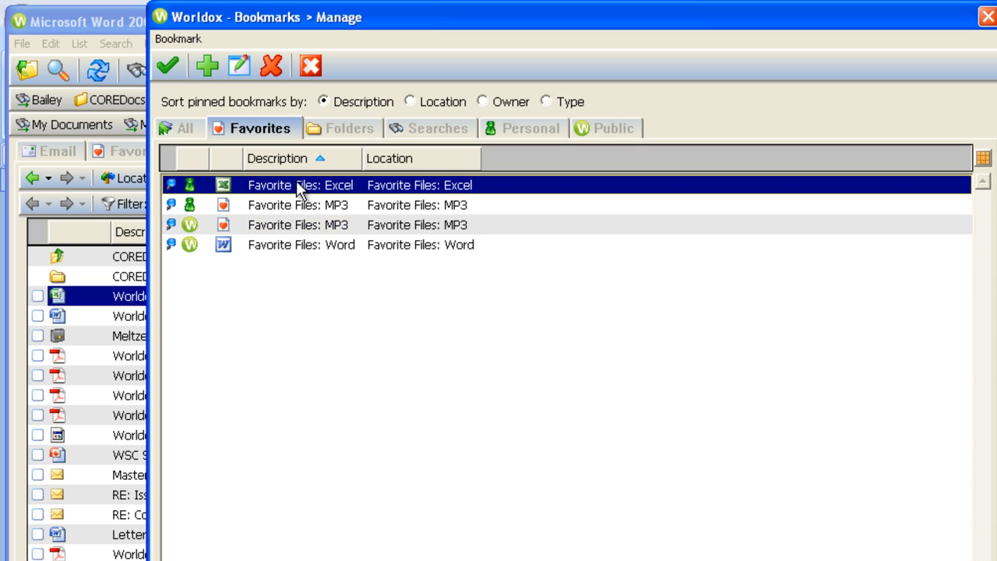
pyautogui.click(340, 129)
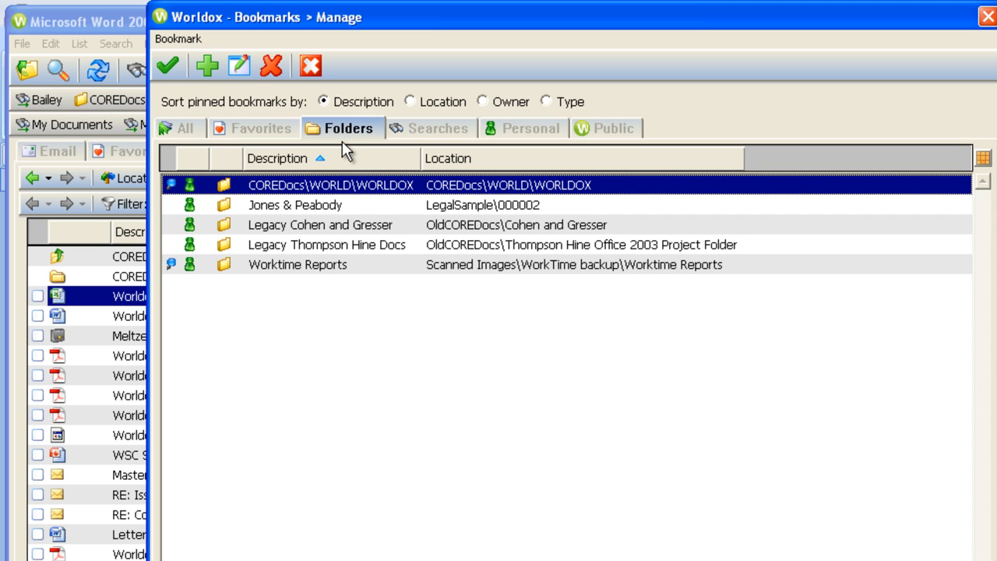
pyautogui.click(444, 130)
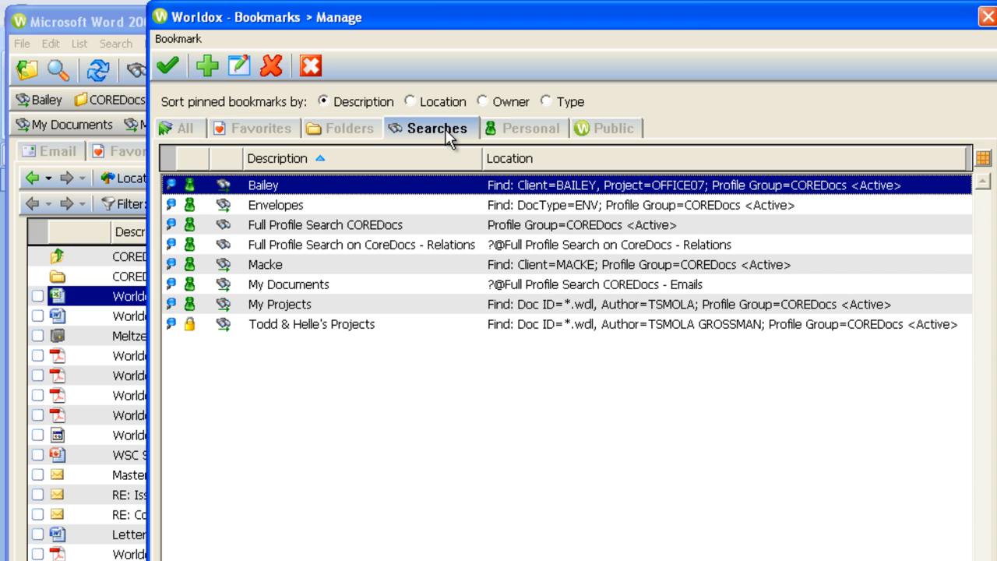
pyautogui.click(527, 131)
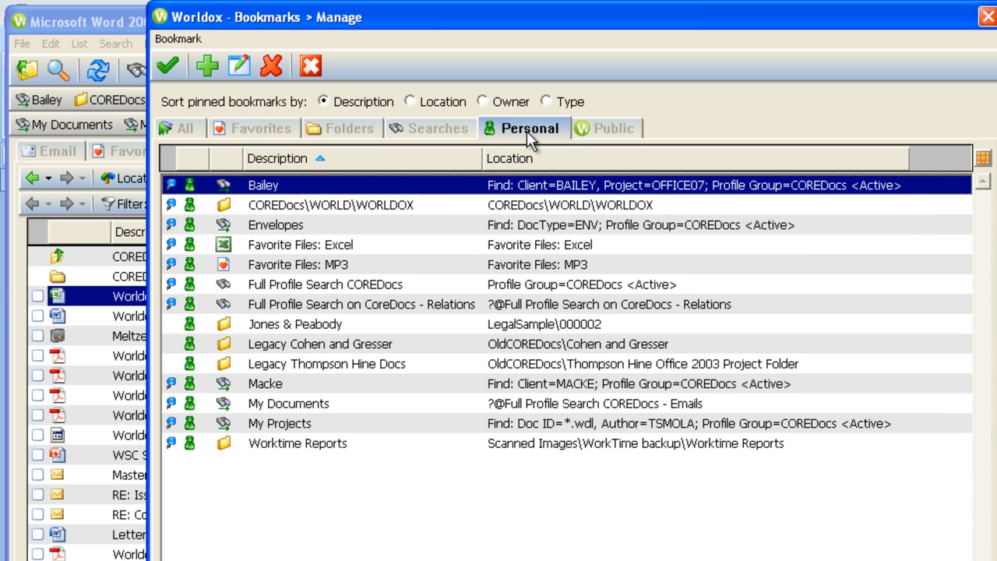
pyautogui.click(606, 137)
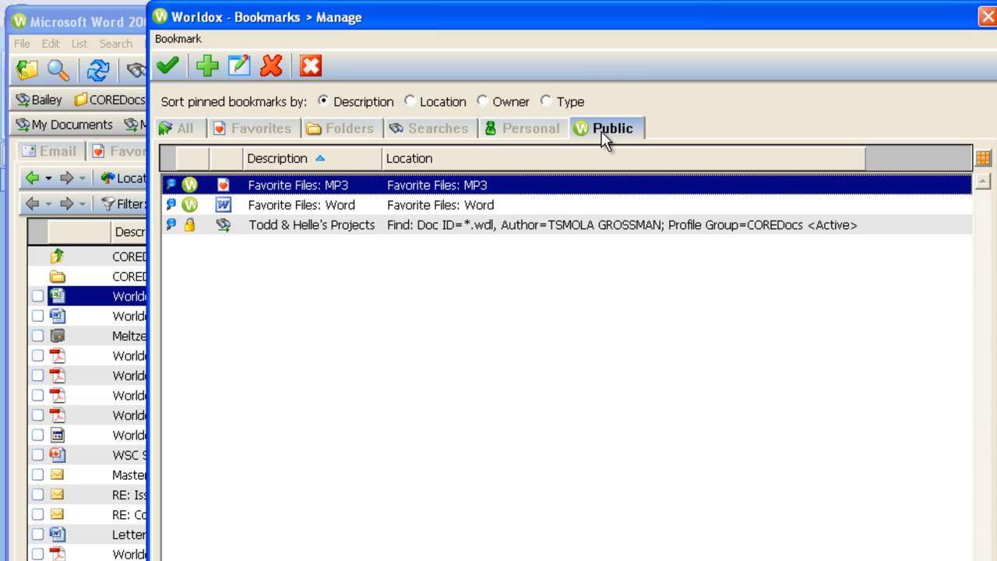
pyautogui.click(184, 132)
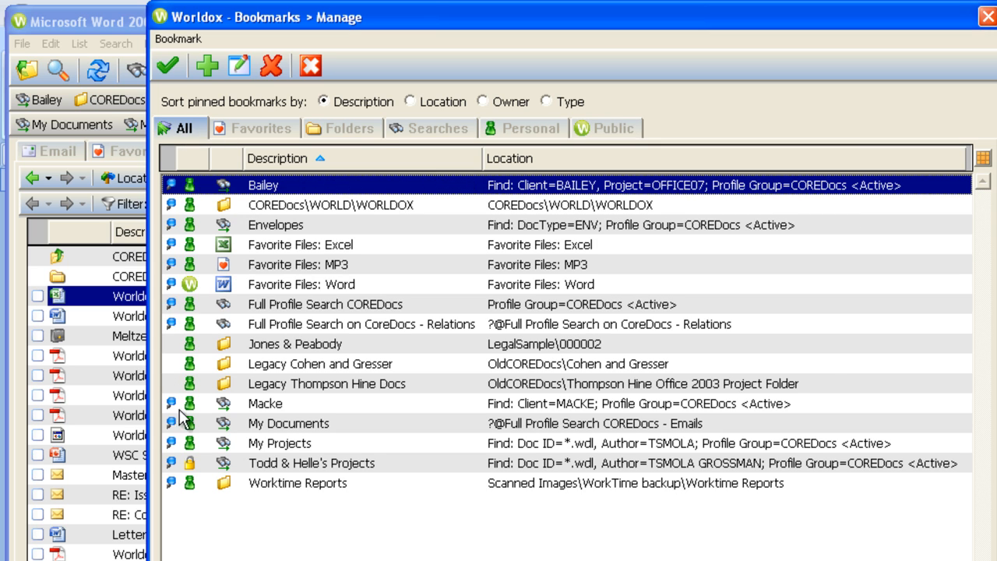
# Delete the My Projects bookmark and close the bookmark manager.
pyautogui.click(212, 443)
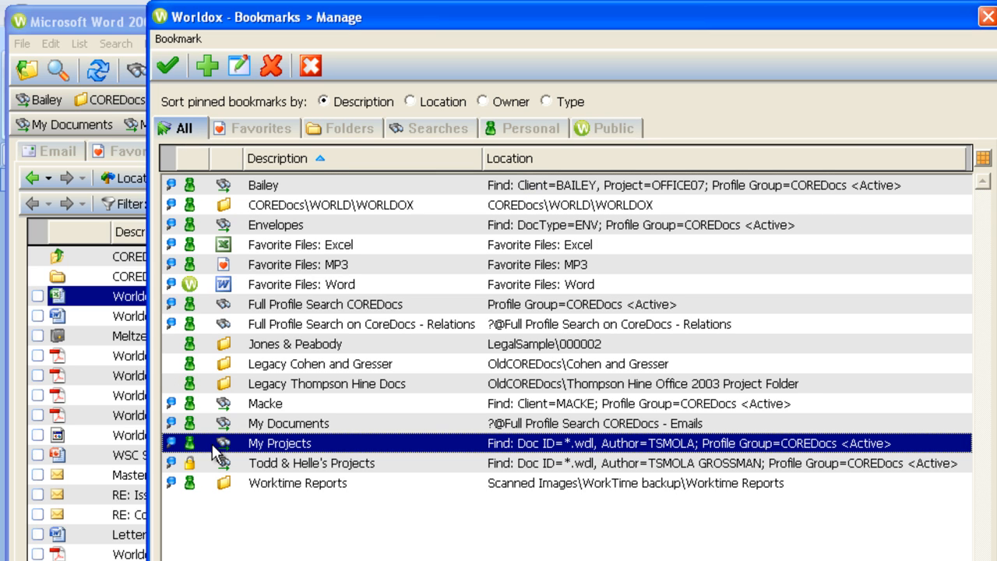
pyautogui.click(272, 74)
pyautogui.click(444, 412)
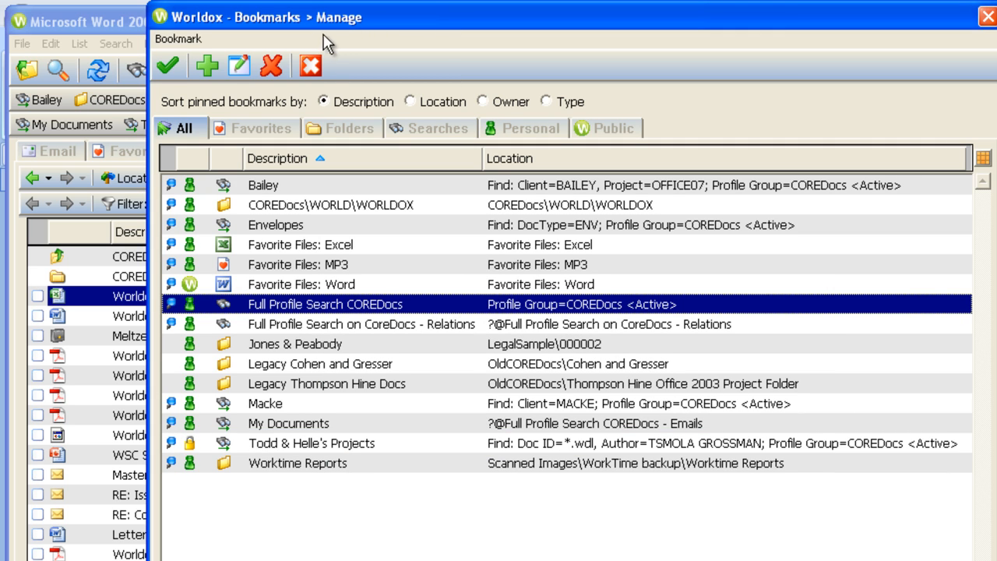
pyautogui.click(310, 67)
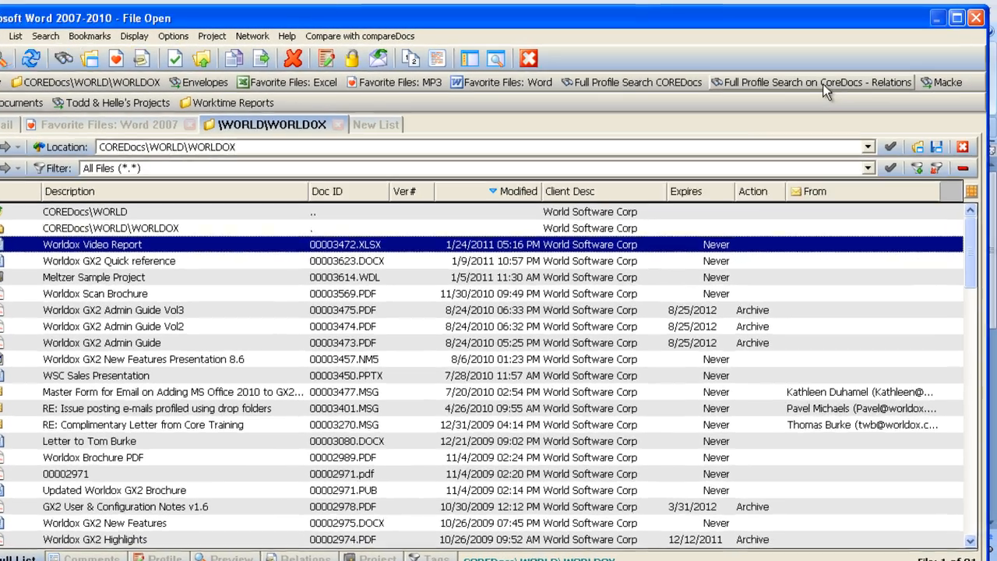
# Delete the pinned Full Profile Search on CoreDocs - Relations bookmark directly from the bookmark bar.
pyautogui.rightClick(830, 80)
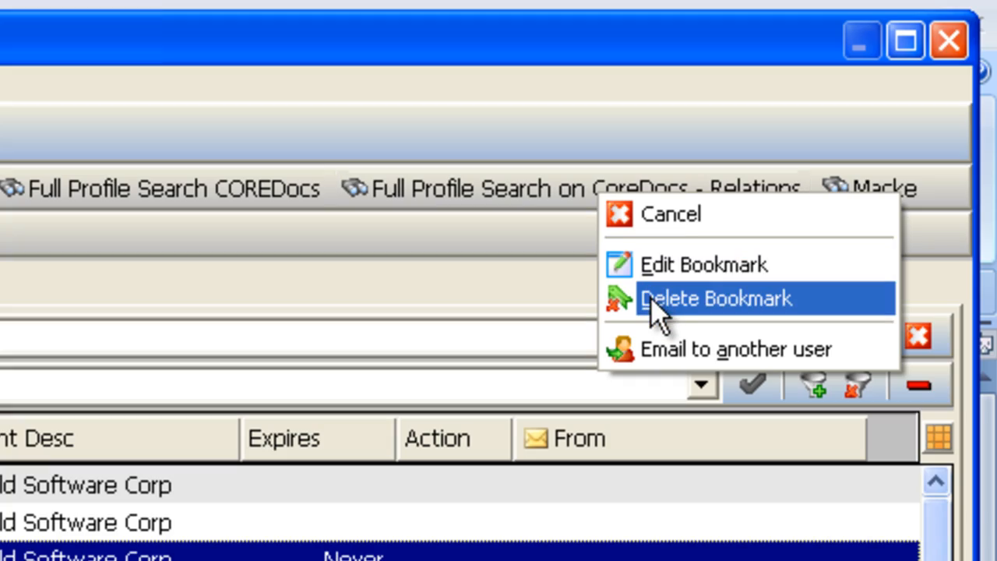
pyautogui.click(657, 311)
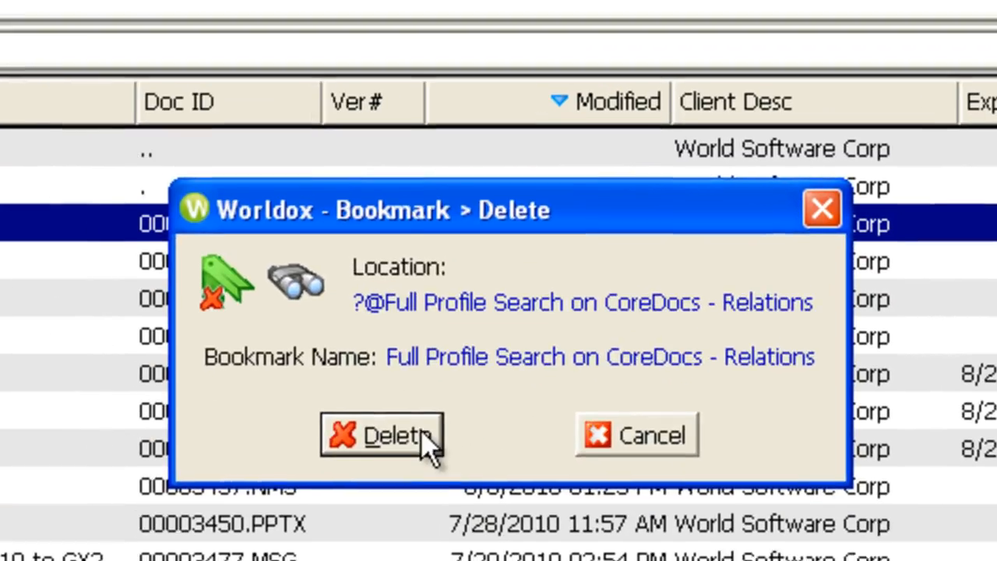
pyautogui.click(421, 437)
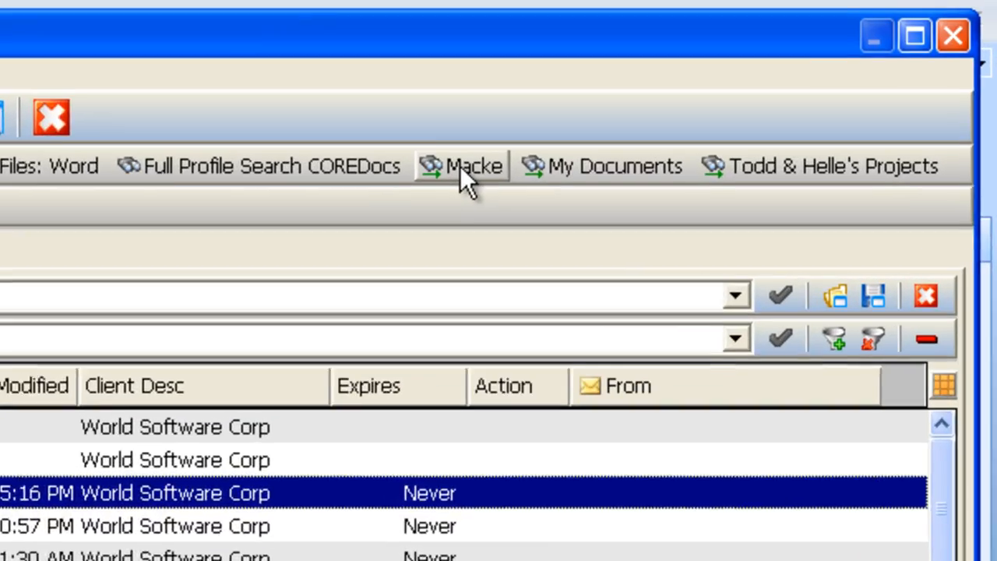
# Start an email to another user with the pinned Macke bookmark attached.
pyautogui.rightClick(743, 78)
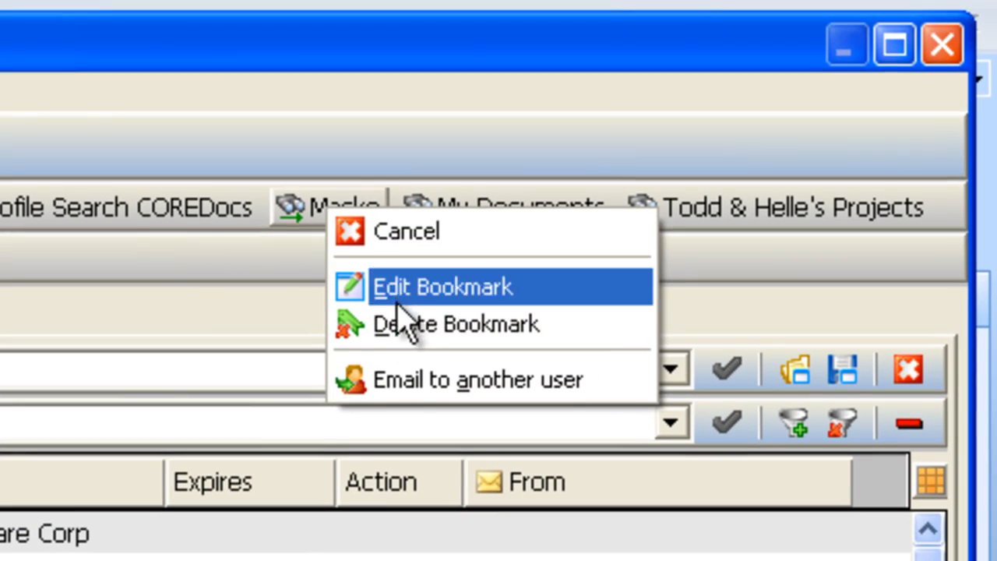
pyautogui.click(400, 380)
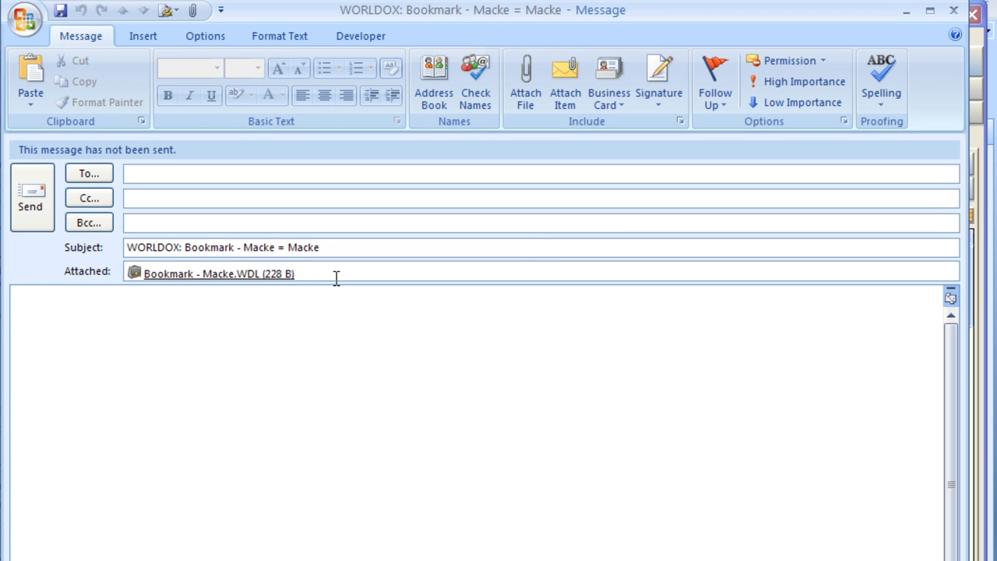